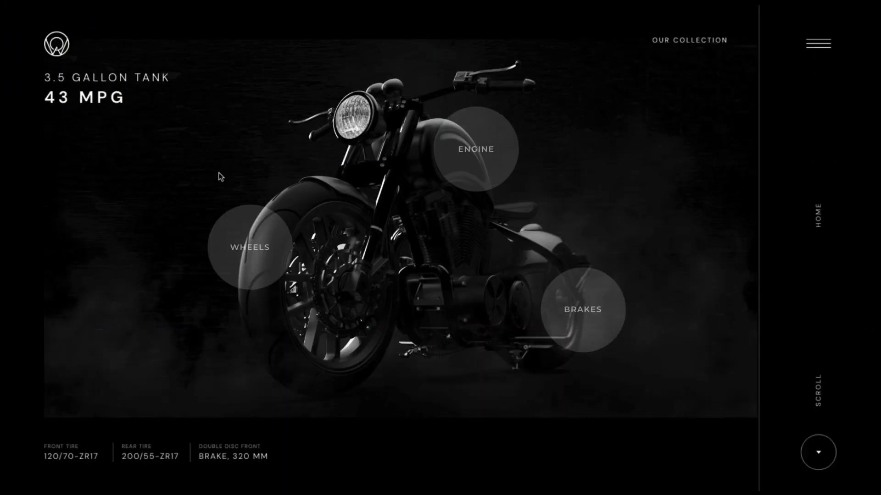
# Step: Enlarge the white hotspots to a size of 84 px
pyautogui.moveTo(253, 238)
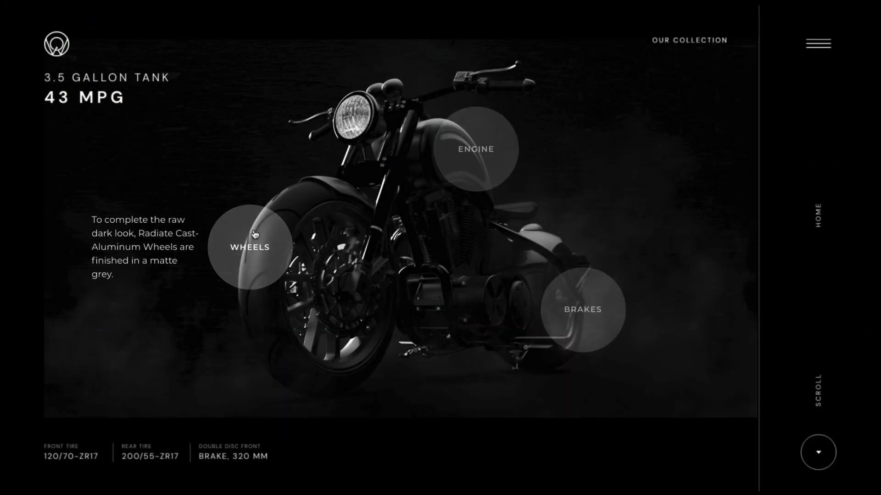
pyautogui.moveTo(454, 141)
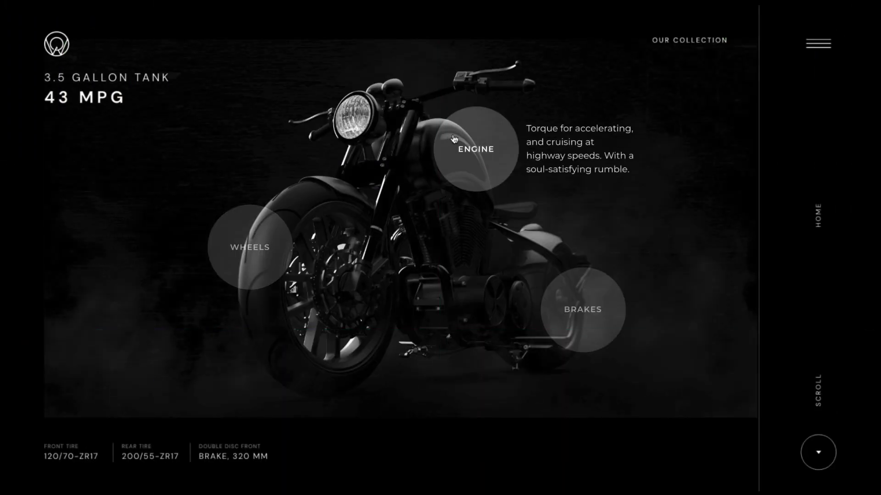
pyautogui.moveTo(579, 278)
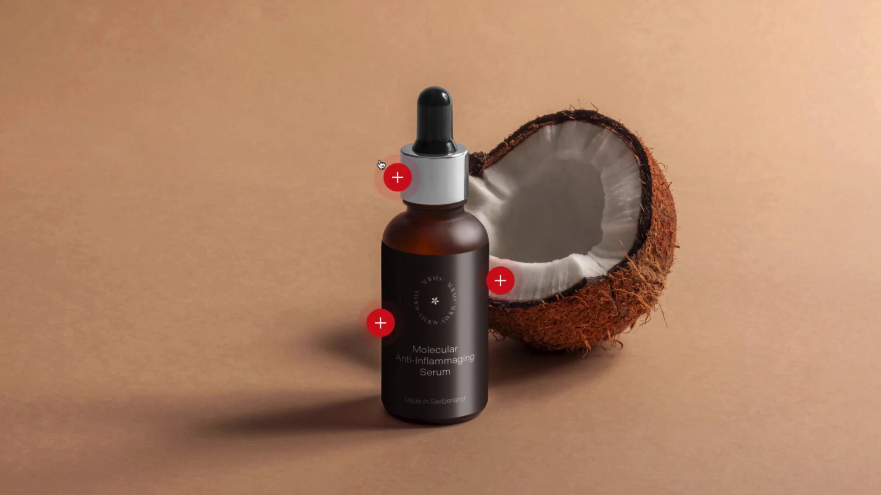
pyautogui.moveTo(397, 177)
pyautogui.moveTo(380, 321)
pyautogui.moveTo(498, 280)
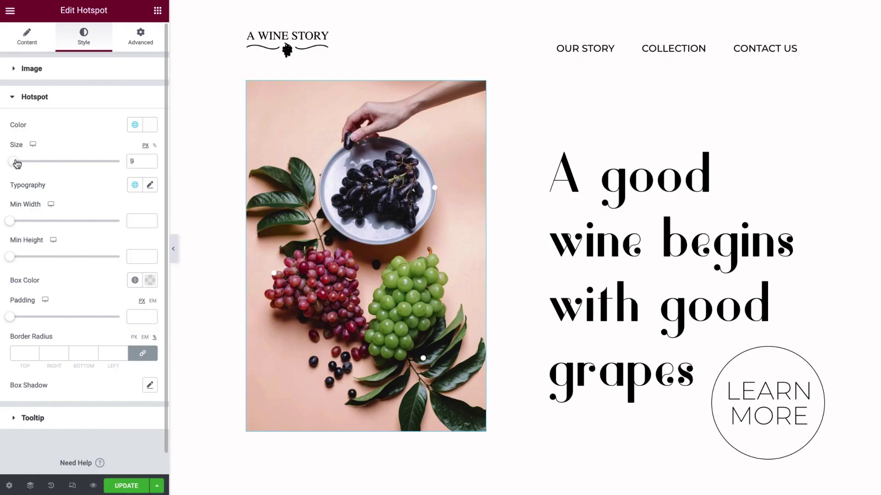
pyautogui.moveTo(18, 162); pyautogui.dragTo(40, 161)
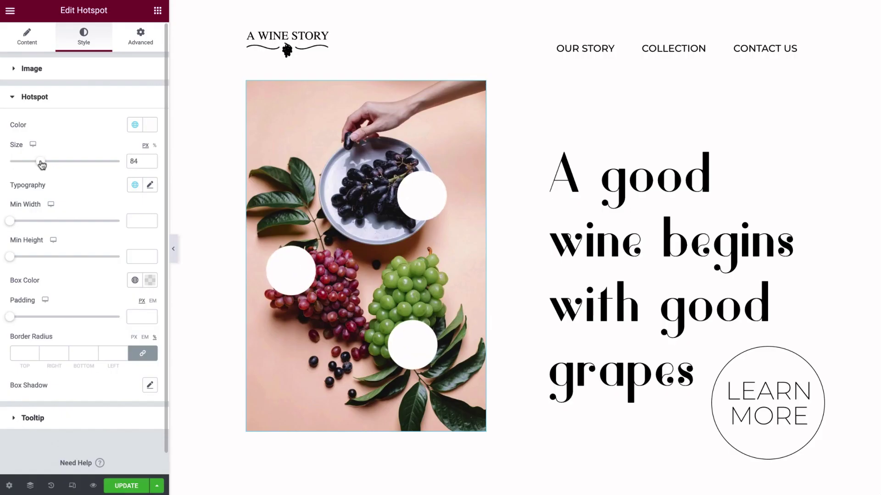
# Step: Give the hotspot boxes the burgundy Accent global colour, border radius 100 and padding 22
pyautogui.click(135, 280)
pyautogui.click(124, 392)
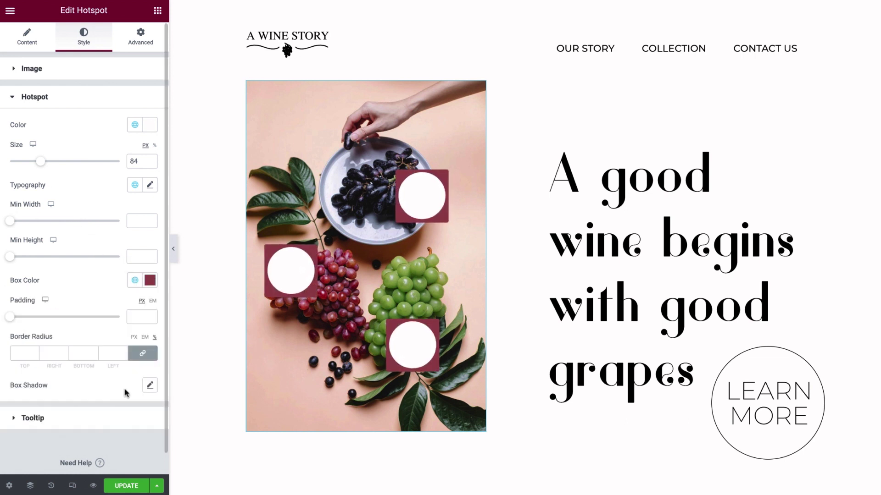
pyautogui.click(29, 353)
pyautogui.write('100')
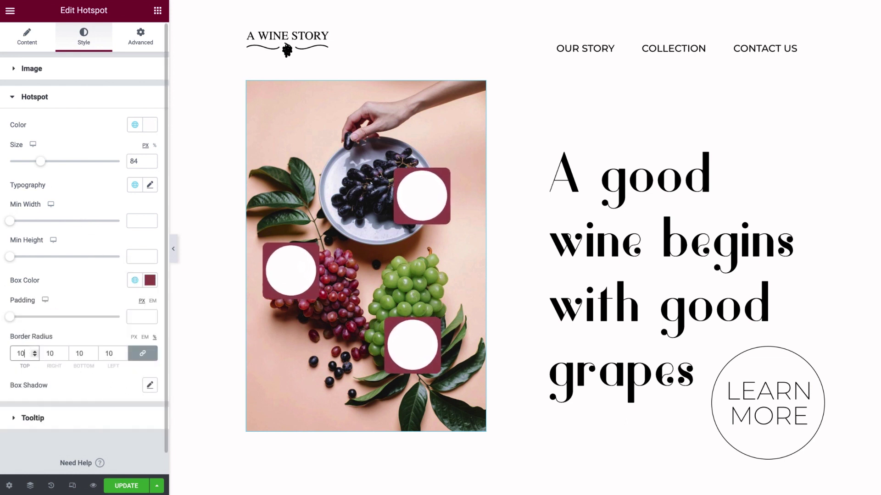
pyautogui.moveTo(10, 317); pyautogui.dragTo(36, 320)
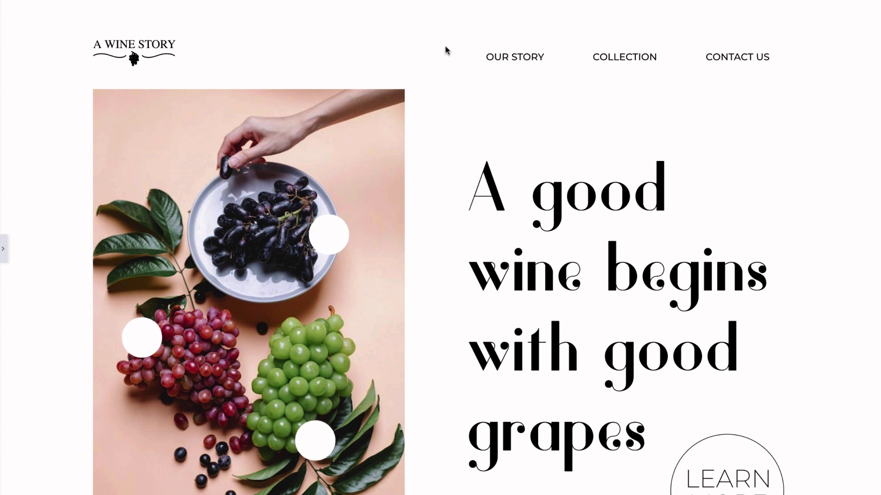
# Step: Scroll through the preview page, then reopen the editor panel showing the Hotspot settings
pyautogui.scroll(-2, 445, 47)
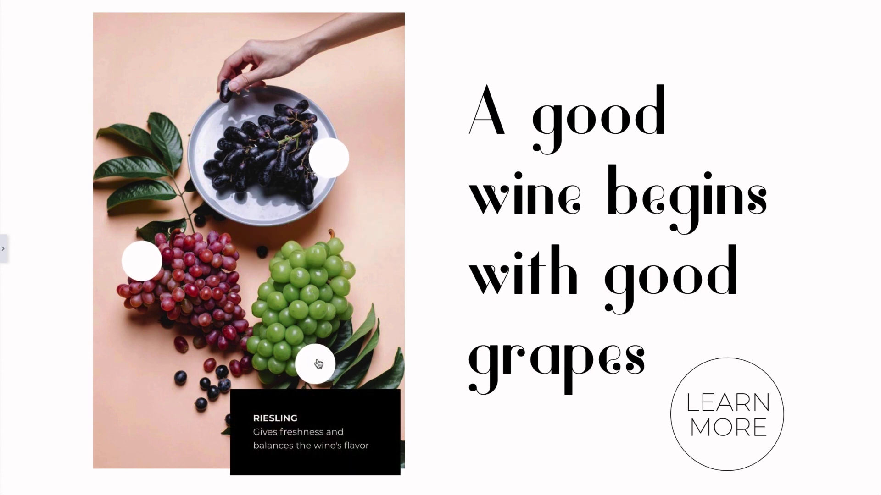
pyautogui.moveTo(143, 260)
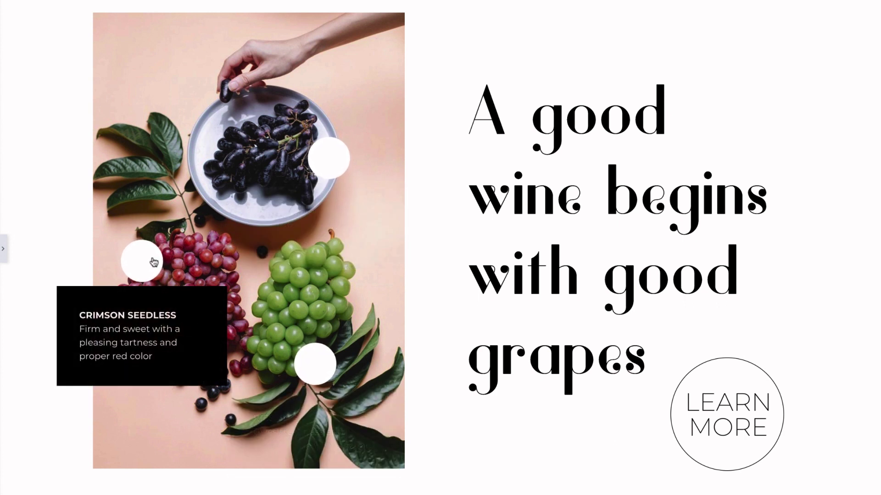
pyautogui.click(3, 249)
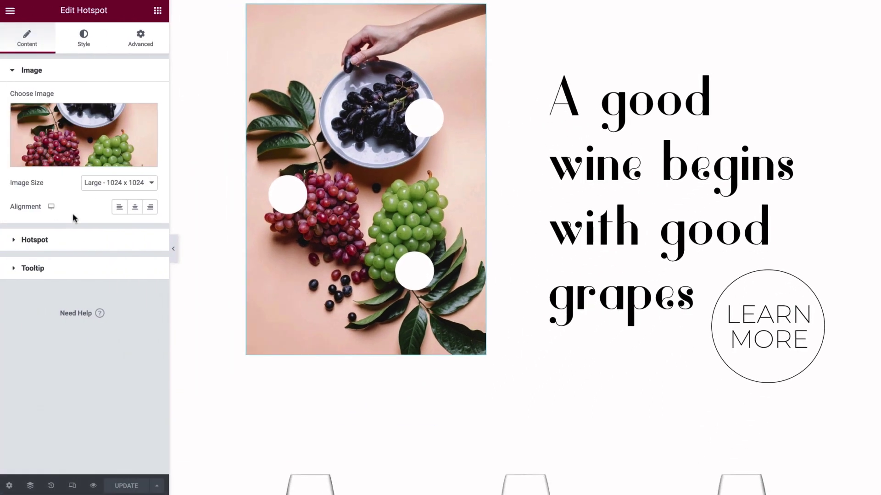
# Step: Delete the existing Hotspot widget from the left column using its context menu
pyautogui.scroll(2, 198, 172)
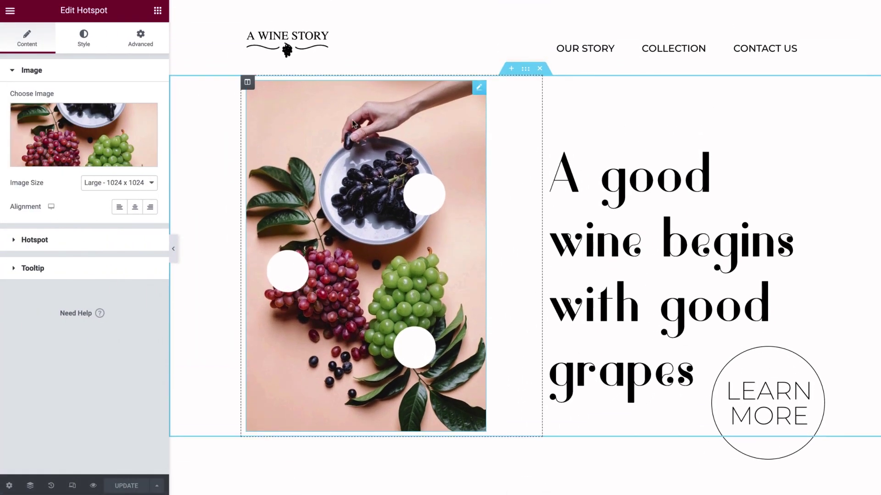
pyautogui.rightClick(479, 92)
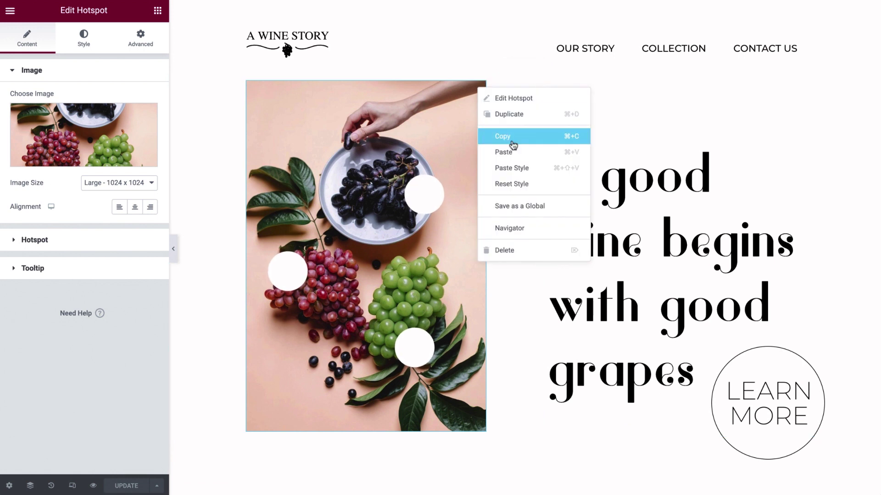
pyautogui.click(539, 249)
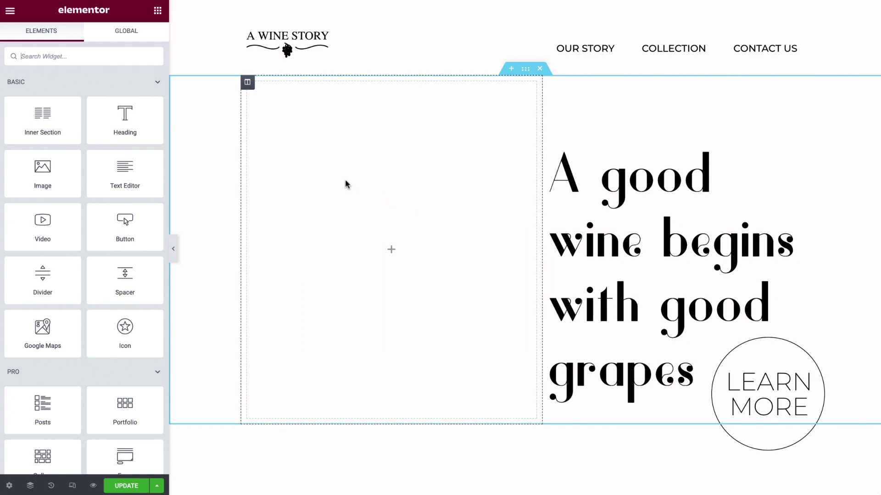
# Step: Search the Elements panel for 'hotspot' and drop a new Hotspot widget into the empty column
pyautogui.click(129, 57)
pyautogui.write('hotspot')
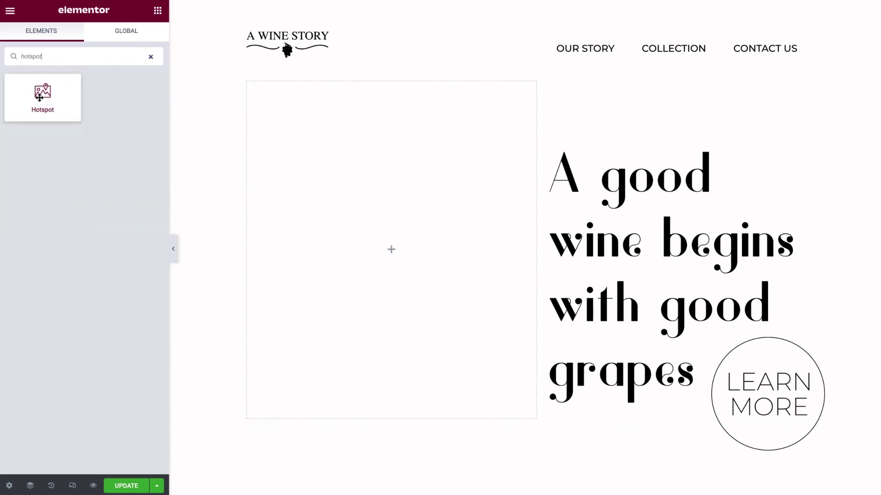
pyautogui.moveTo(40, 97); pyautogui.dragTo(296, 155)
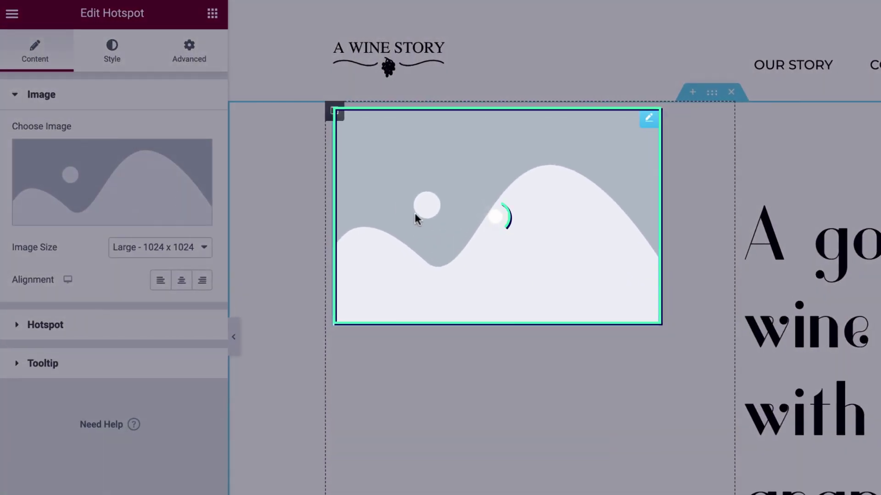
# Step: Replace the placeholder picture with Grapes-best-variety.jpg from the Media Library
pyautogui.click(494, 222)
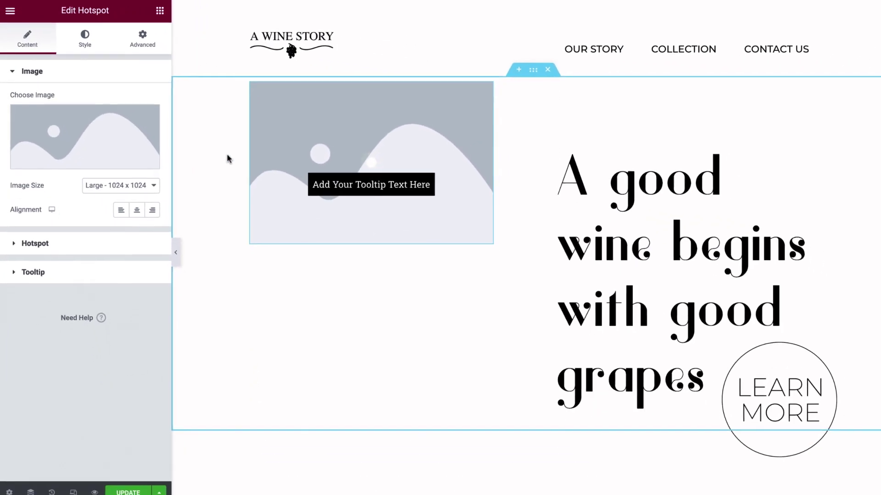
pyautogui.moveTo(117, 147)
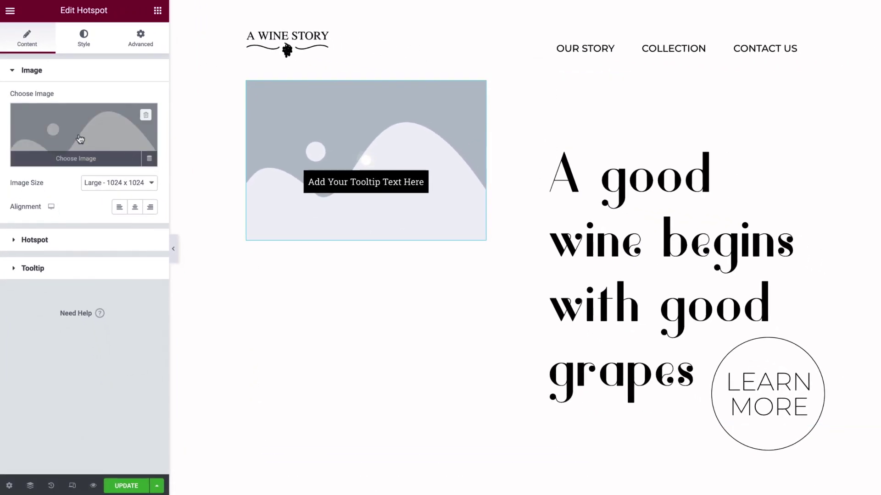
pyautogui.click(80, 139)
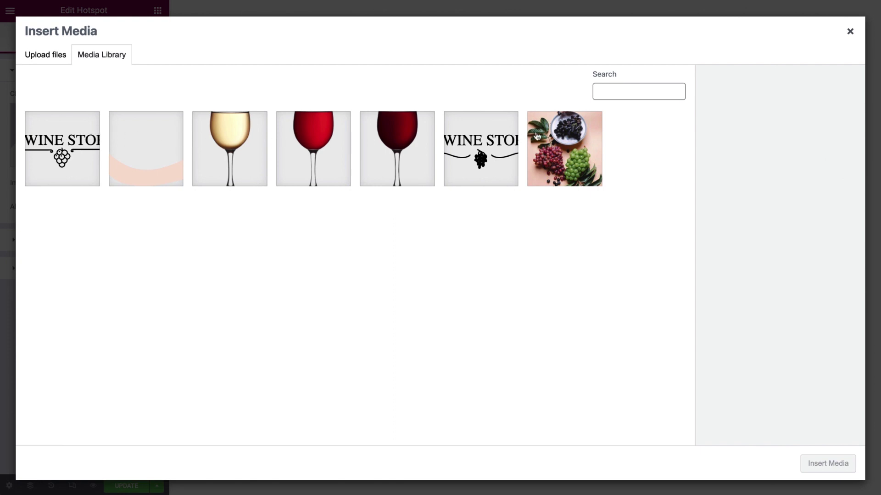
pyautogui.click(558, 140)
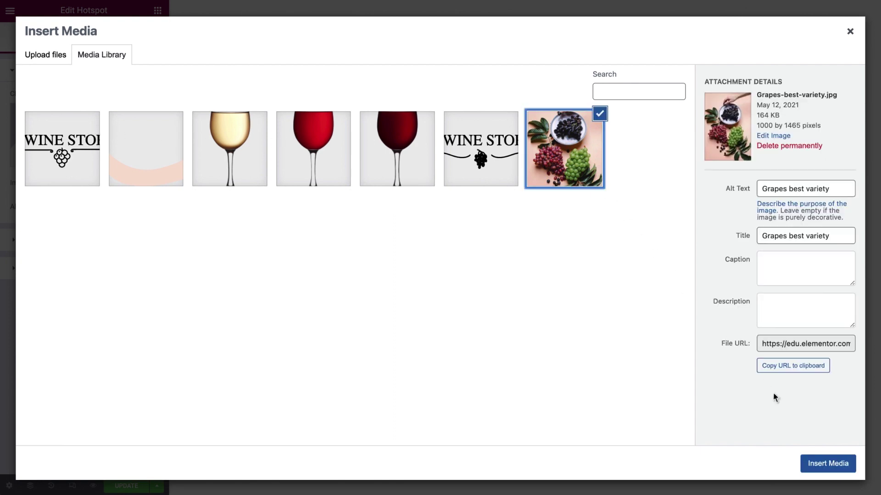
pyautogui.click(827, 462)
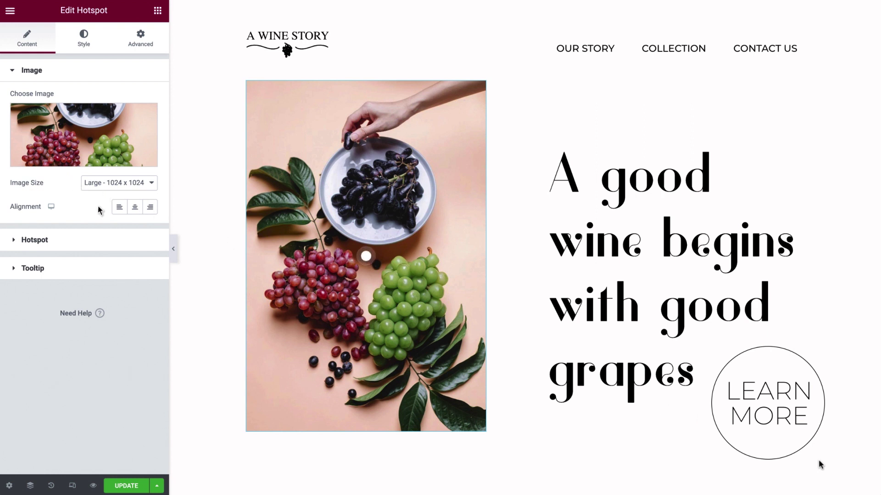
# Step: Set the hotspot animation to Soft Beat, sequenced, with a 2261 ms sequence duration
pyautogui.click(102, 242)
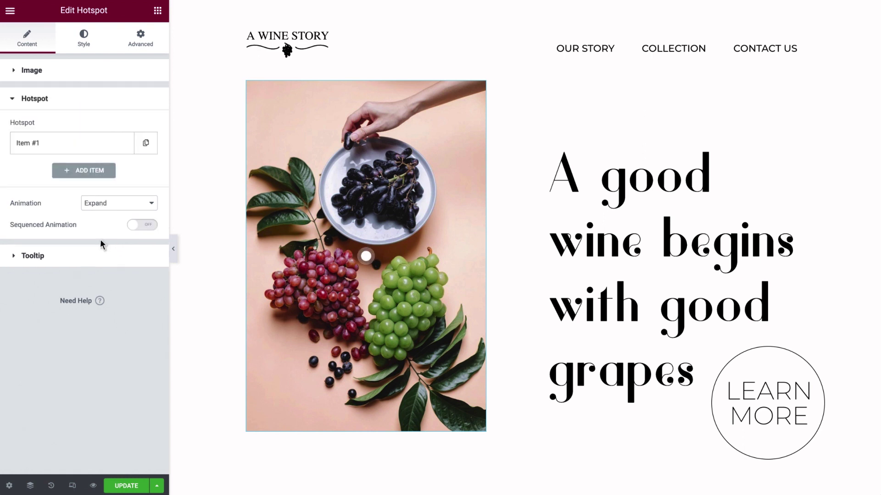
pyautogui.click(123, 204)
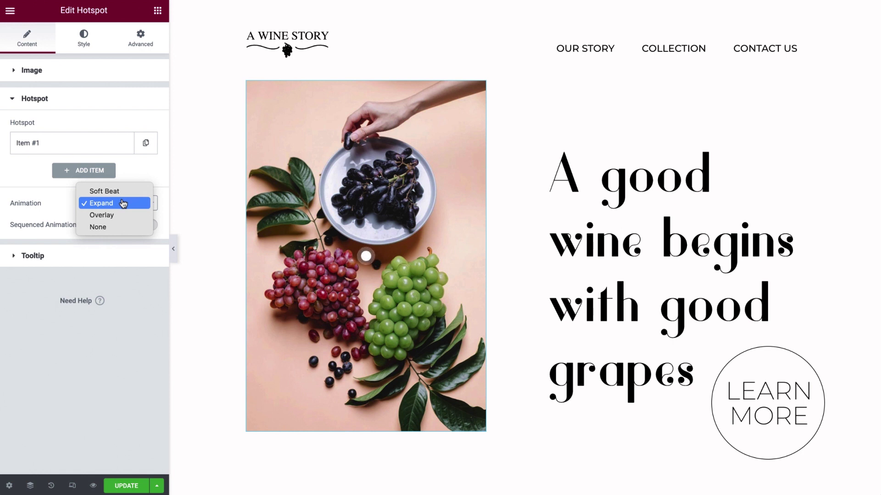
pyautogui.press('Up')
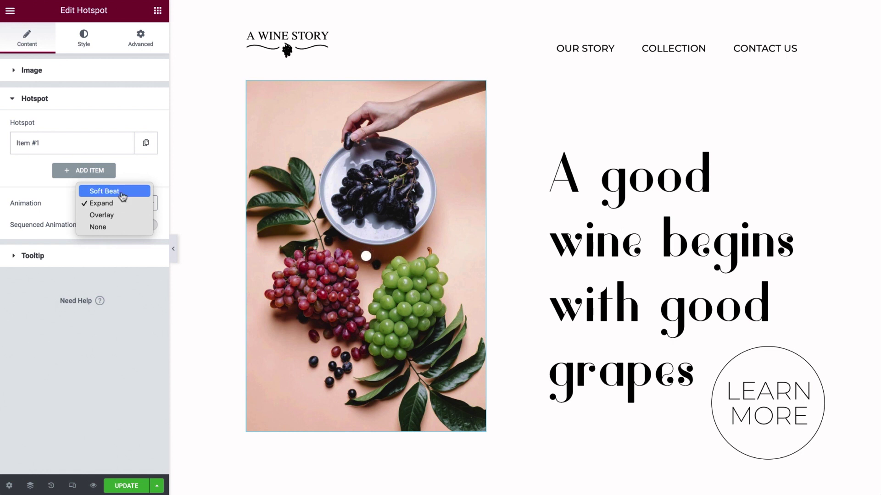
pyautogui.click(122, 194)
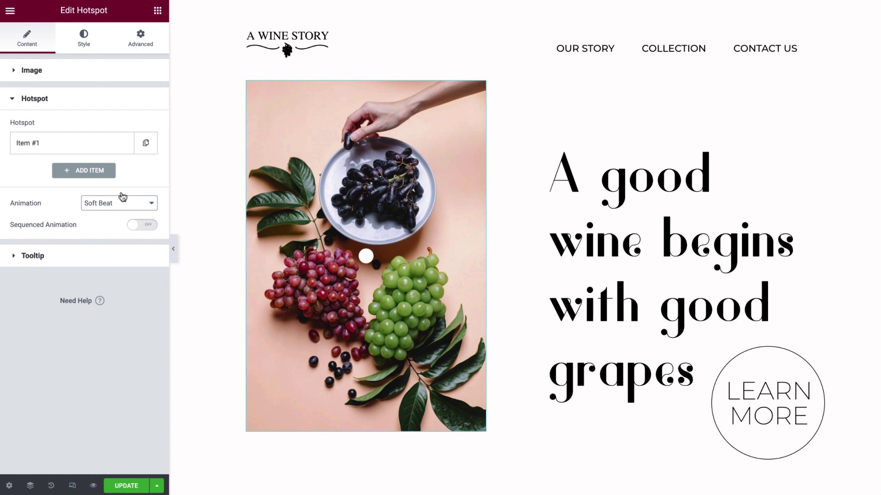
pyautogui.click(150, 224)
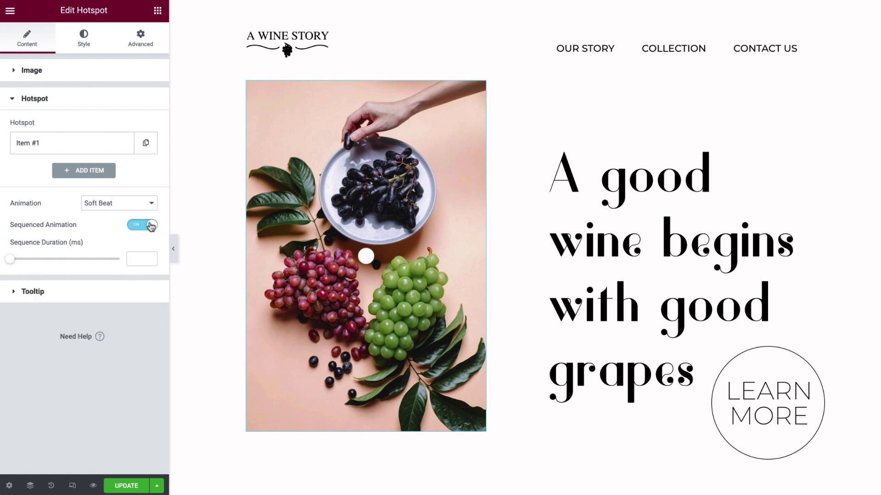
pyautogui.click(12, 260)
pyautogui.moveTo(12, 260); pyautogui.dragTo(21, 262)
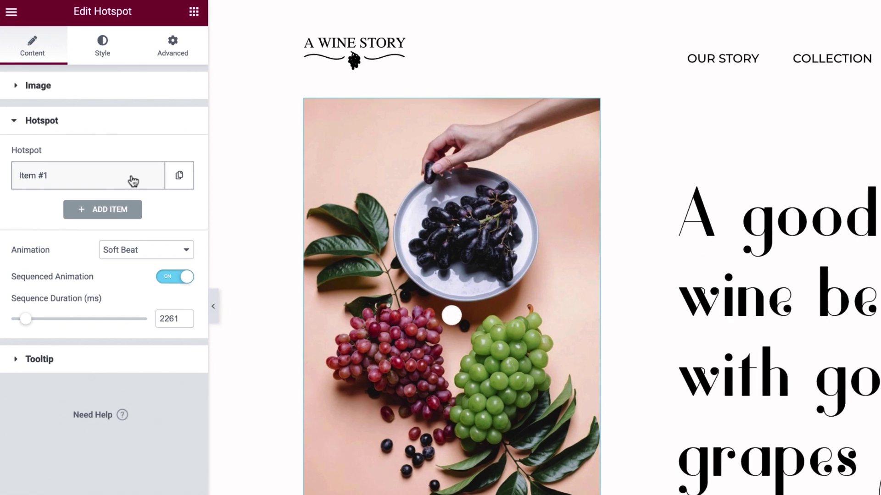
# Step: Add hotspot items, then delete Items #3 and #2, leaving only Item #1 open for editing
pyautogui.click(180, 176)
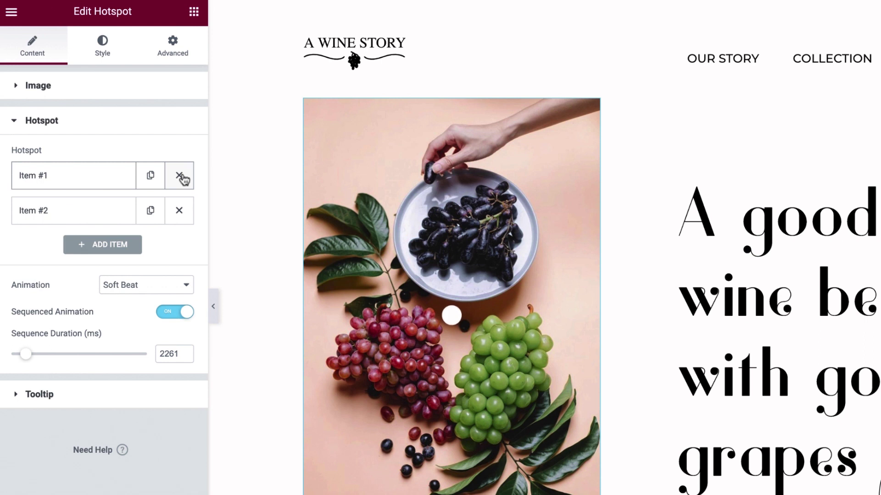
pyautogui.click(105, 248)
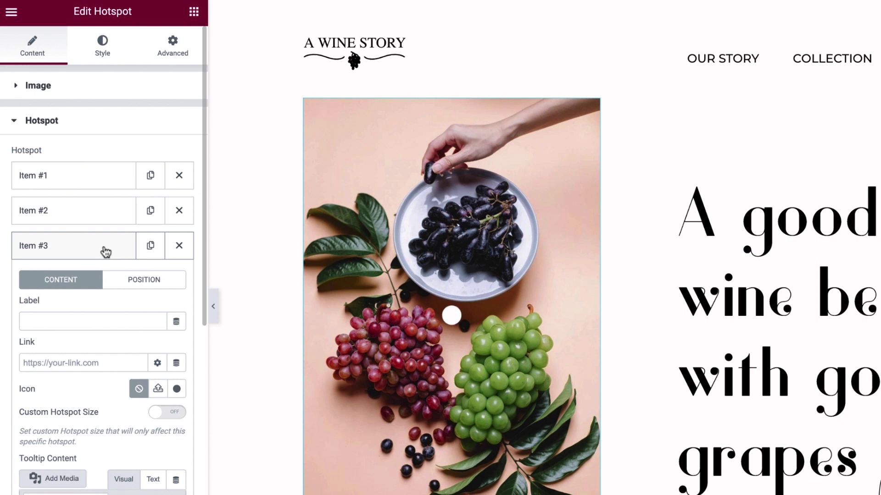
pyautogui.click(179, 247)
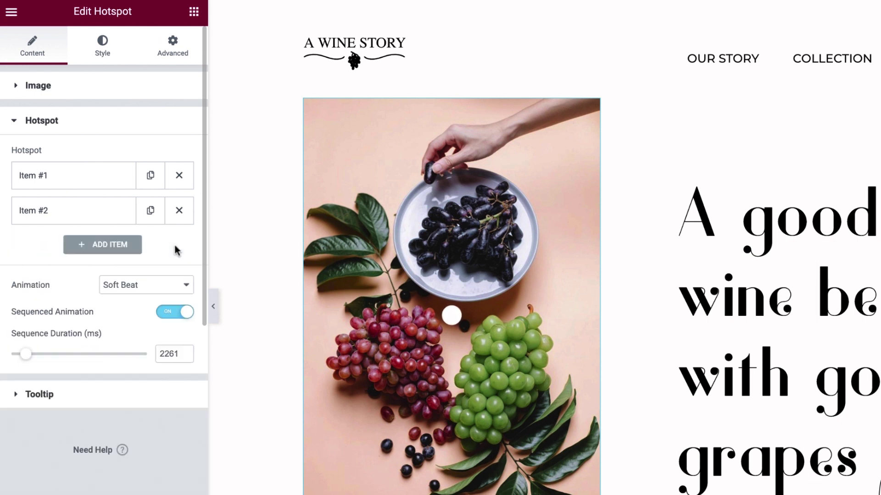
pyautogui.click(179, 210)
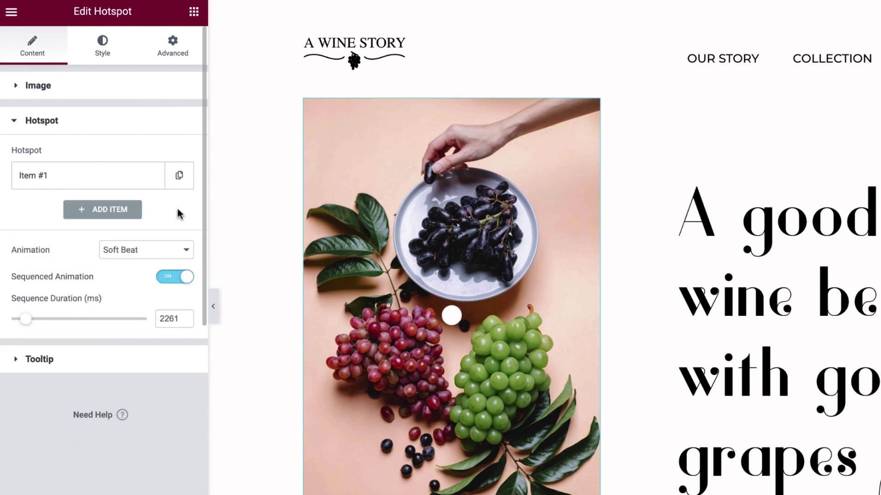
pyautogui.click(148, 182)
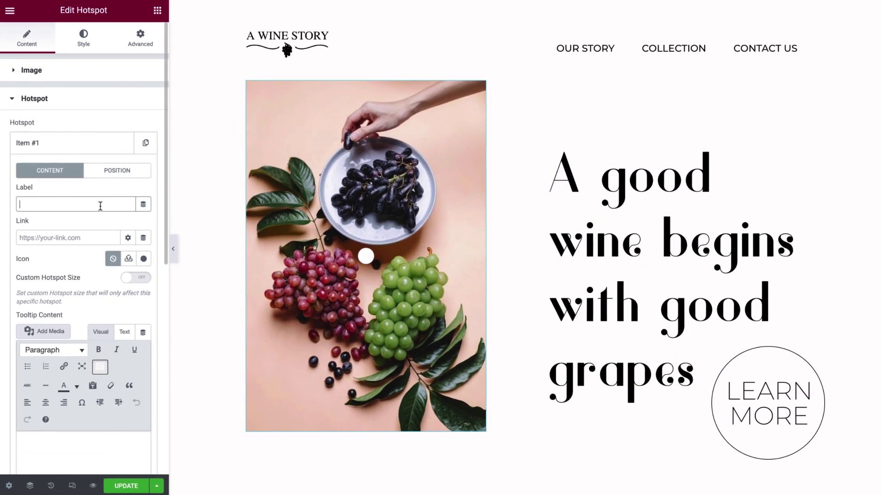
# Step: Enter 'Moon Drops' as the hotspot label and bring up the icon library
pyautogui.write('Moon Drops')
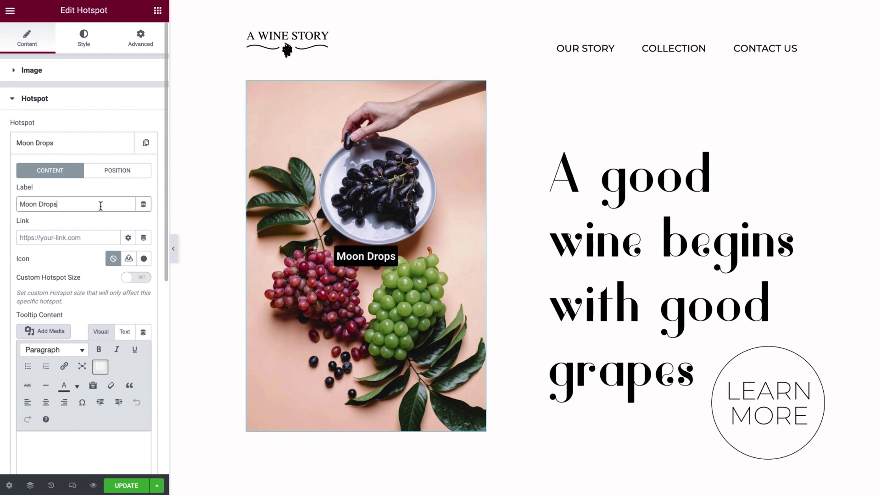
pyautogui.click(143, 260)
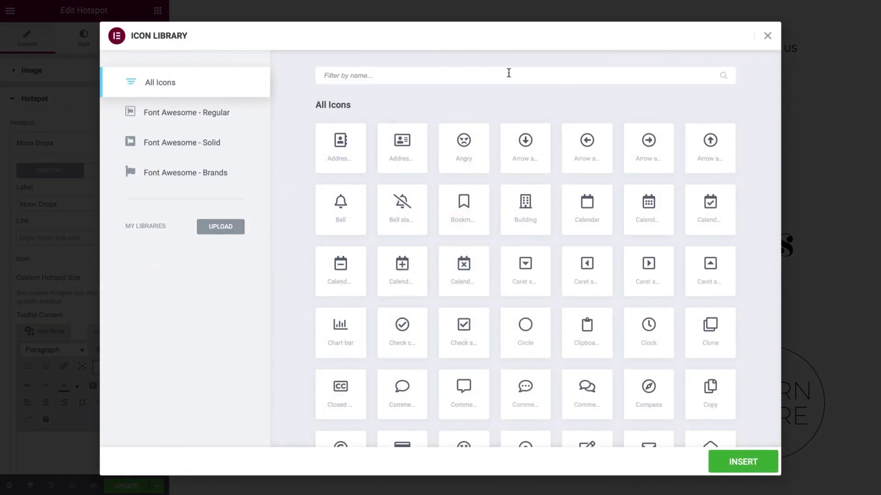
# Step: Filter the icon library for 'circle' and insert the solid Circle icon
pyautogui.write('circle')
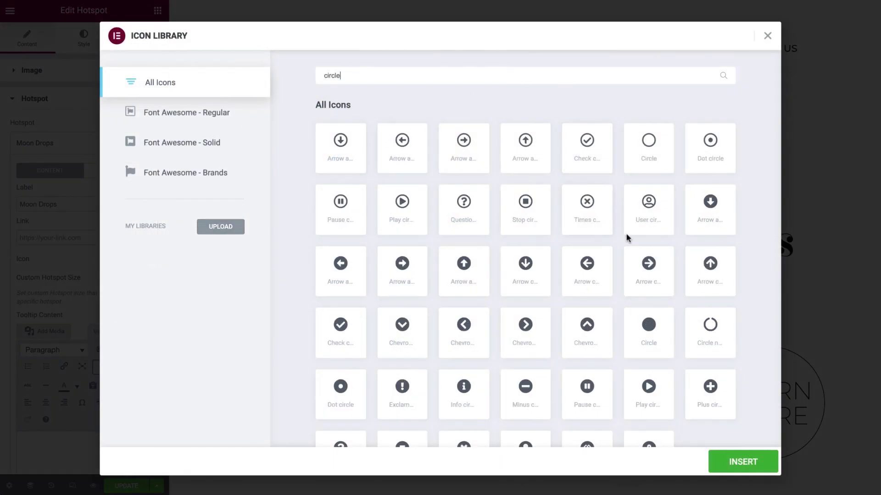
pyautogui.click(647, 332)
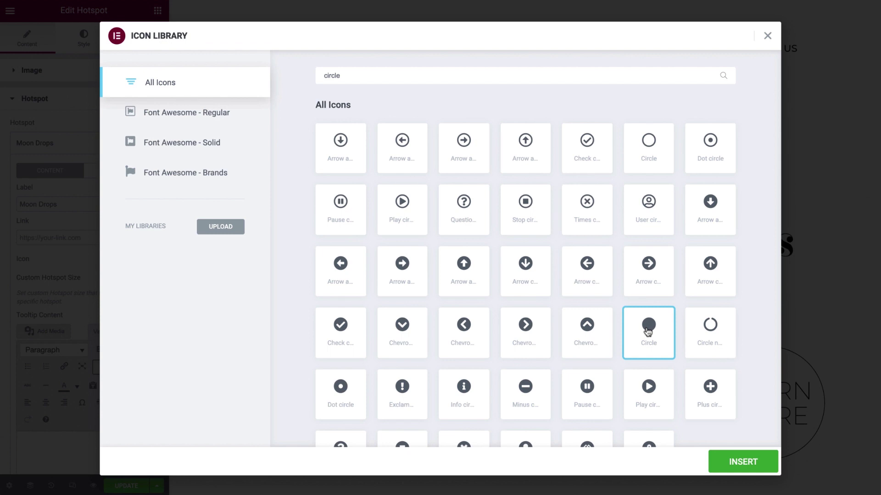
pyautogui.click(743, 462)
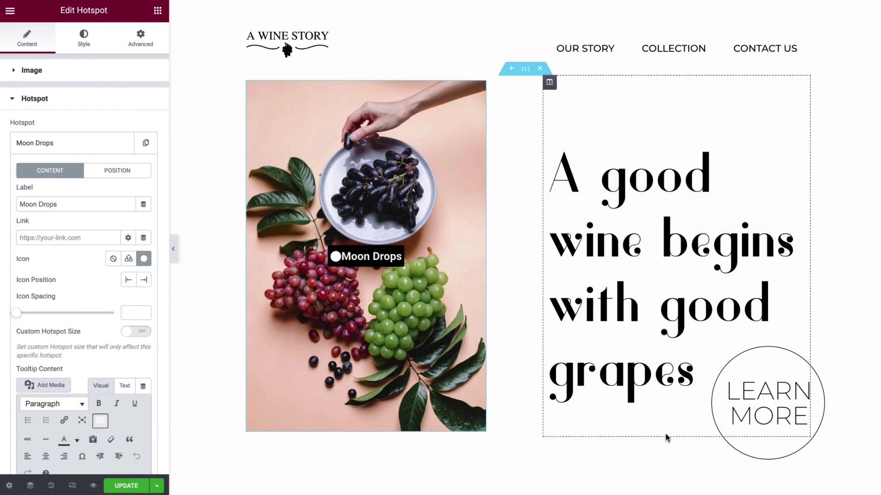
# Step: Set Icon Position to End with spacing 21, and clear the Moon Drops label
pyautogui.click(148, 282)
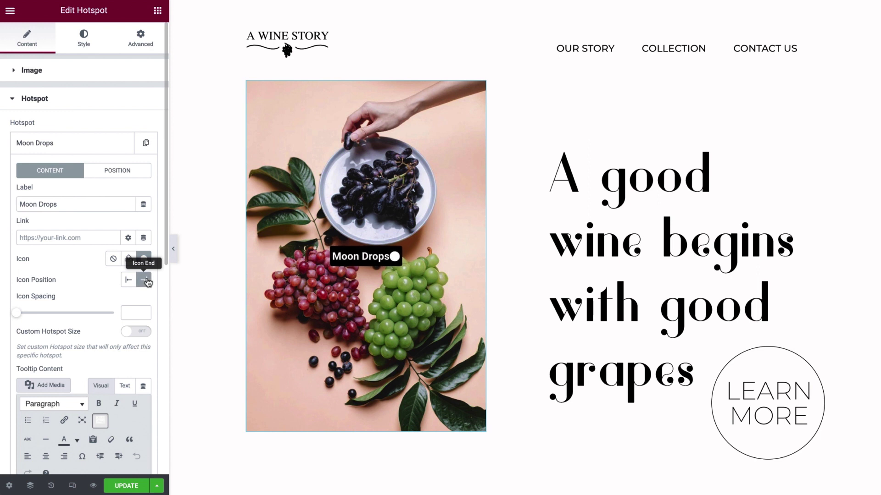
pyautogui.moveTo(17, 316); pyautogui.dragTo(37, 317)
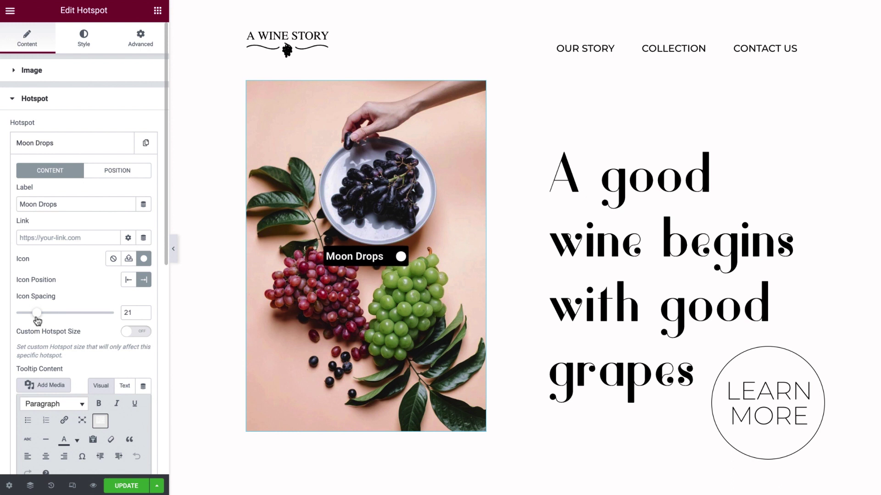
pyautogui.tripleClick(76, 205)
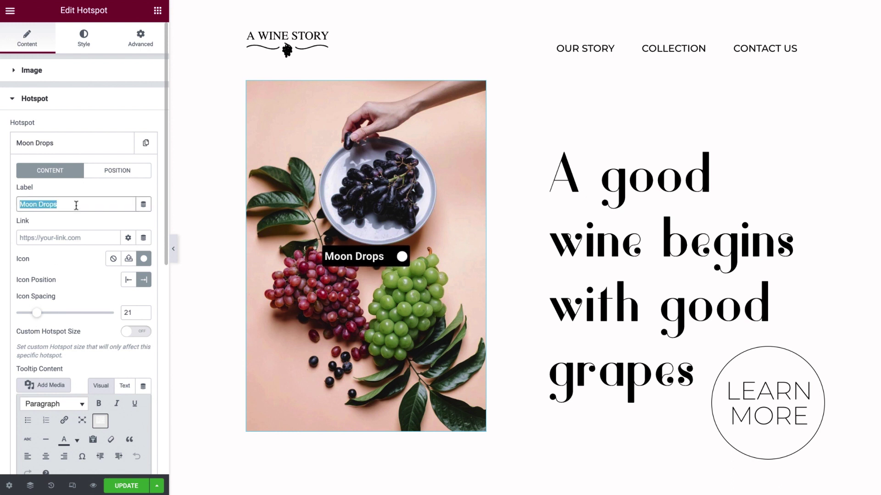
pyautogui.press('BackSpace')
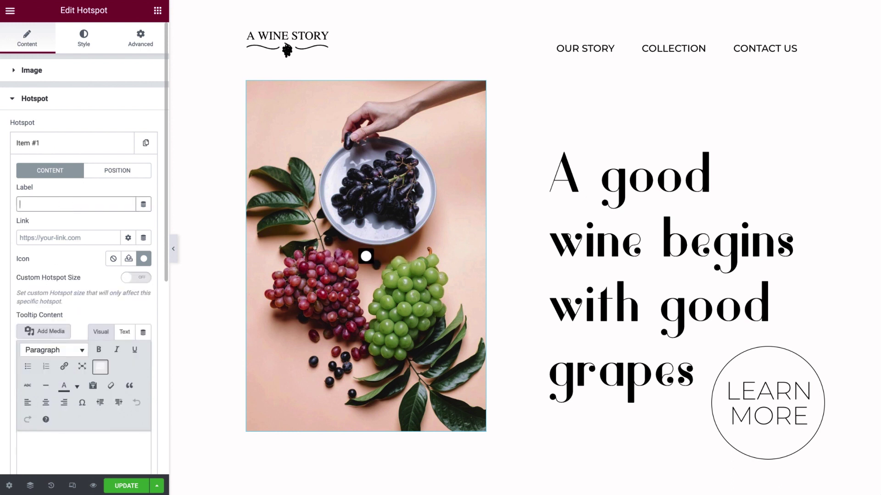
pyautogui.click(140, 278)
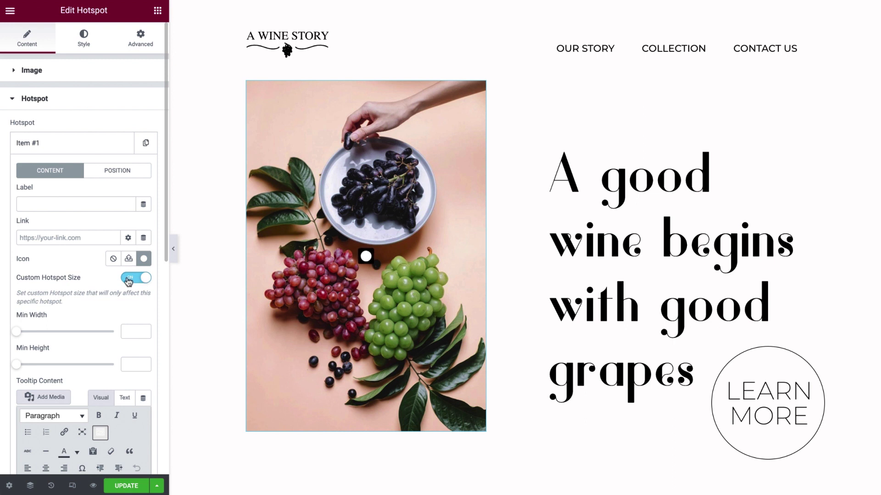
pyautogui.click(129, 282)
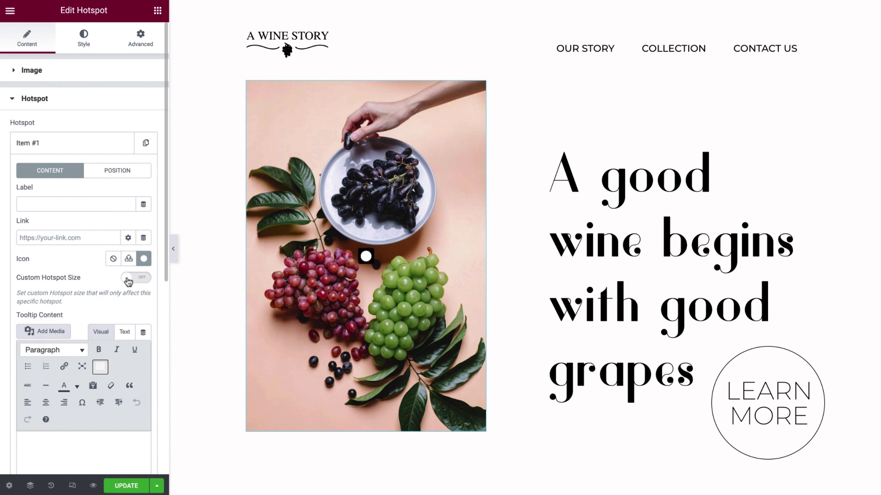
pyautogui.click(112, 239)
pyautogui.write('www.awinestory.net')
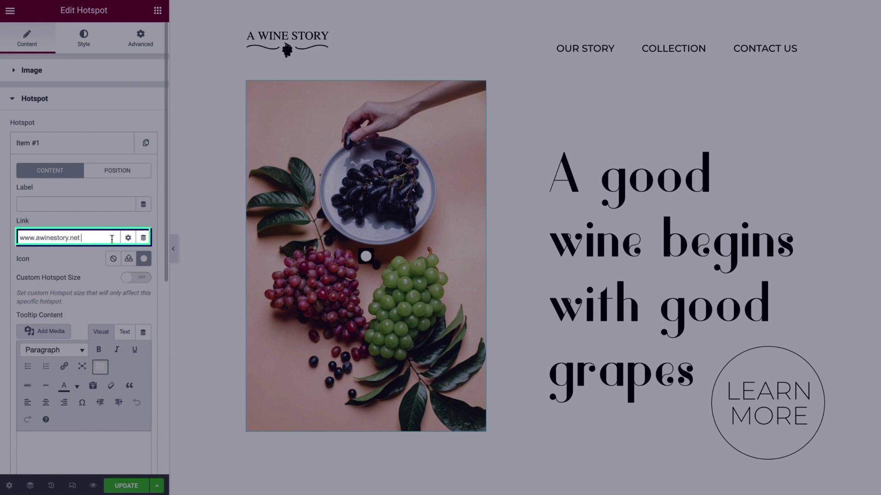
pyautogui.click(144, 238)
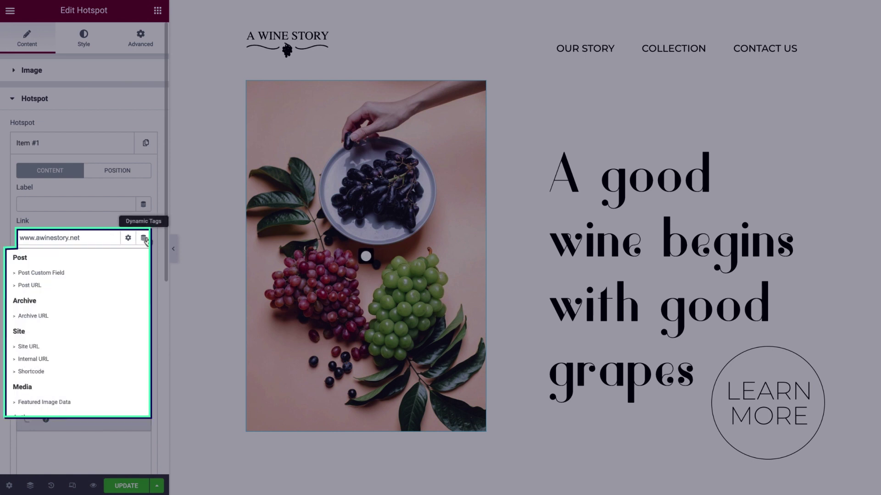
pyautogui.scroll(-3, 141, 265)
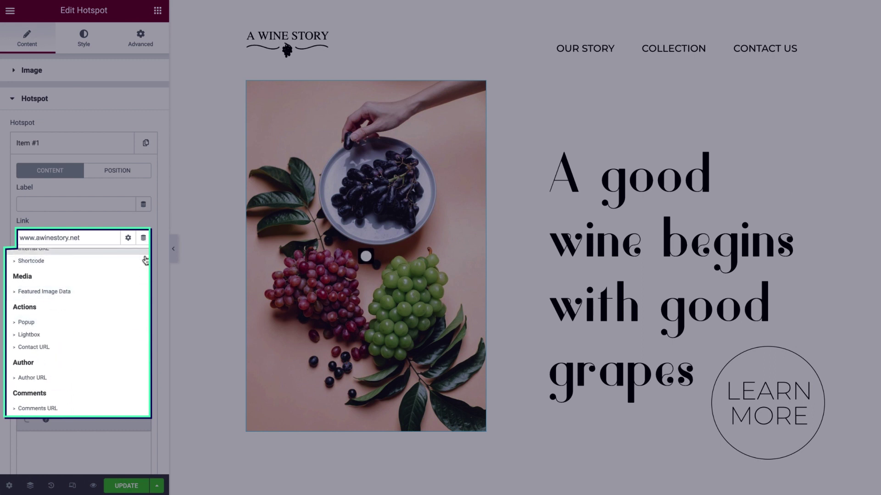
pyautogui.click(143, 238)
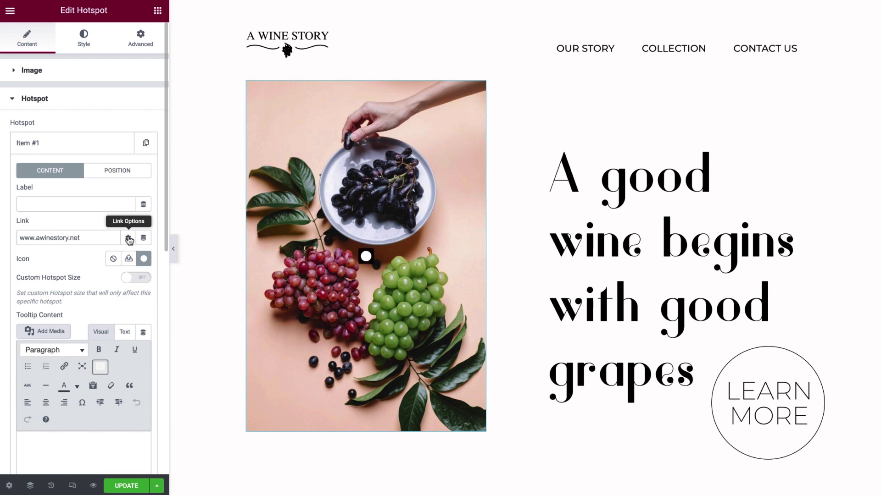
pyautogui.tripleClick(114, 235)
pyautogui.press('BackSpace')
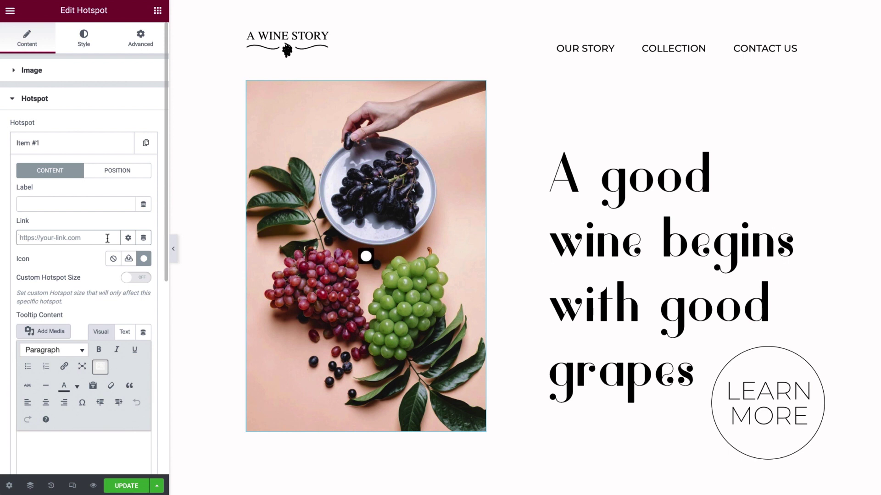
pyautogui.scroll(-3, 108, 239)
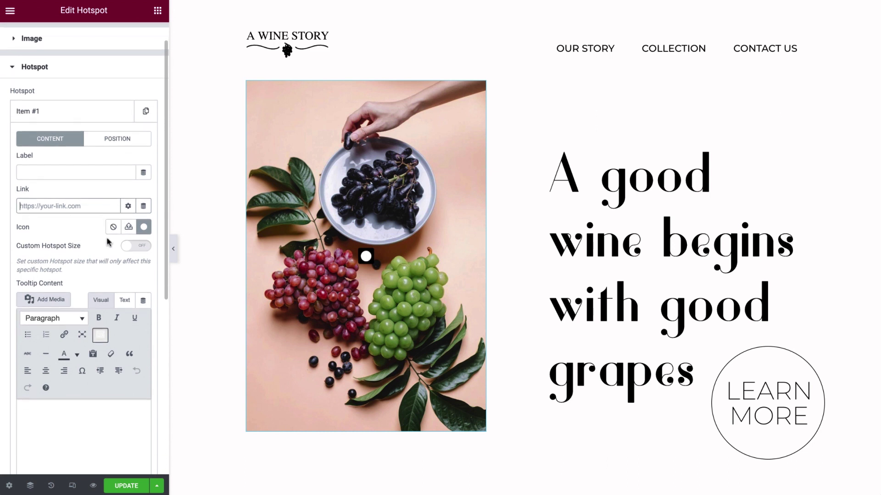
# Step: Paste the tooltip content and make the MOON DROPS heading line bold
pyautogui.click(121, 310)
pyautogui.write('MOON DROPS Creates a beautiful texture and the sweetest smell')
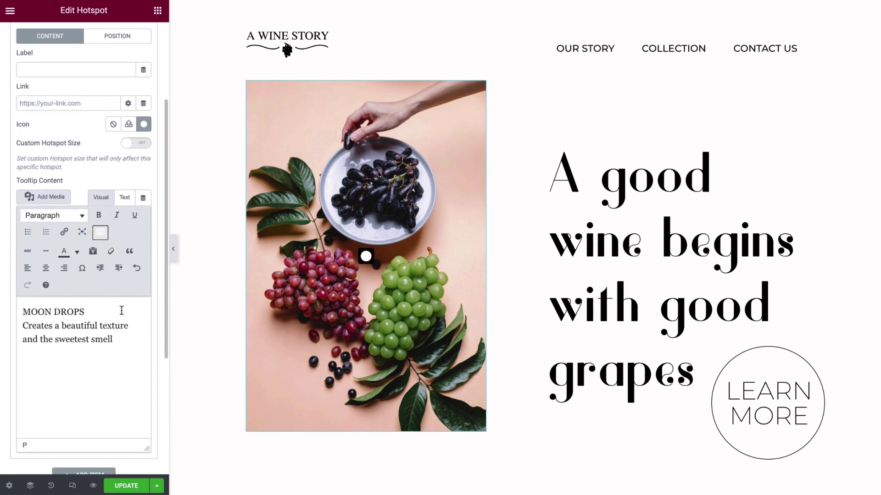
pyautogui.tripleClick(83, 312)
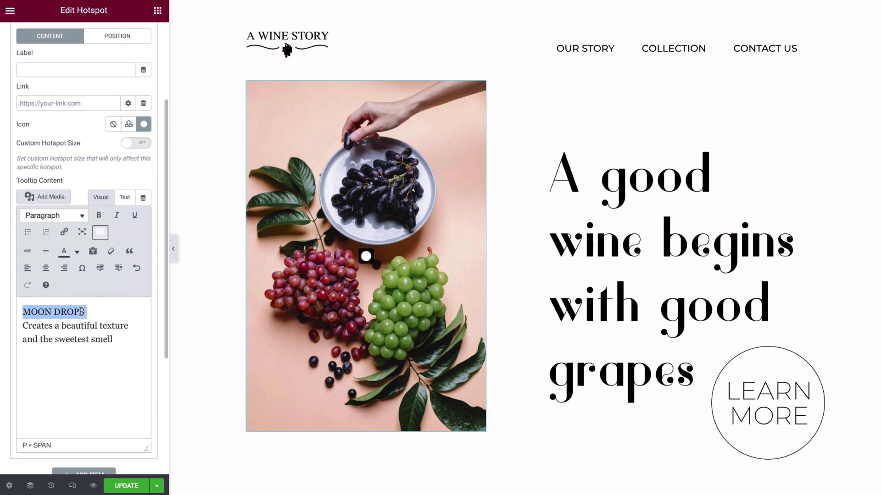
pyautogui.click(98, 215)
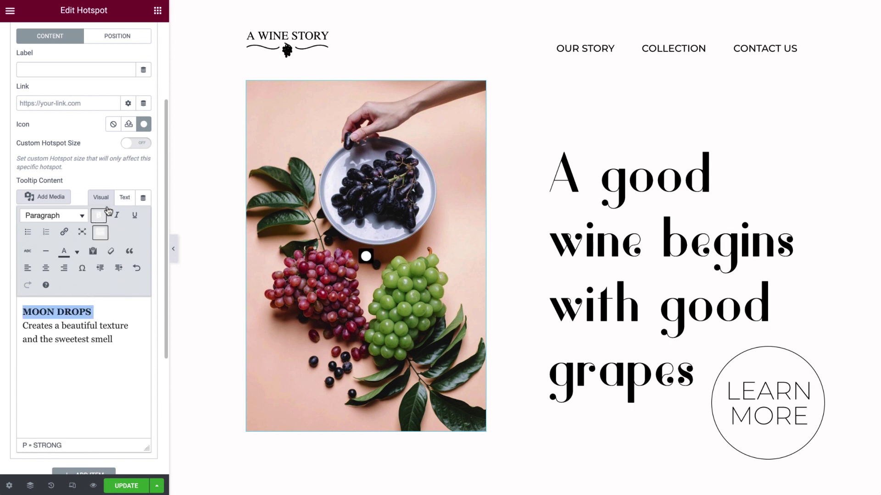
# Step: Check the tooltip HTML in the Text view, return to Visual, and preview the tooltip on the photo
pyautogui.click(122, 198)
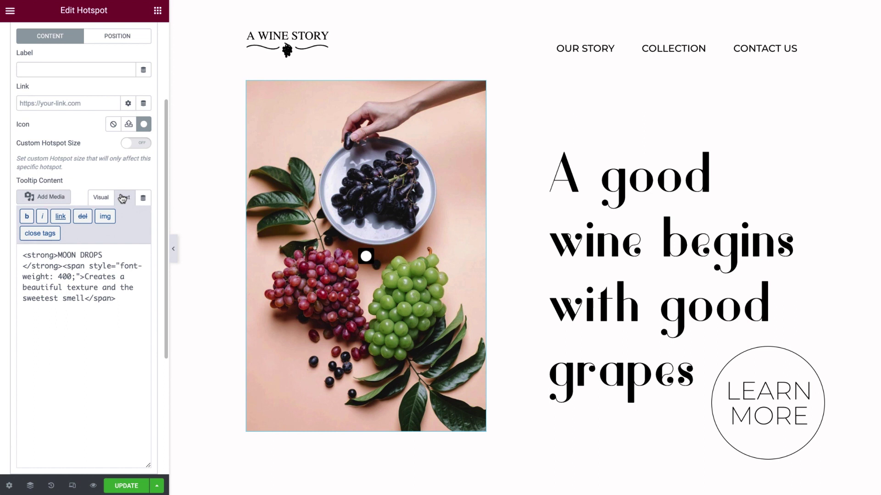
pyautogui.click(98, 198)
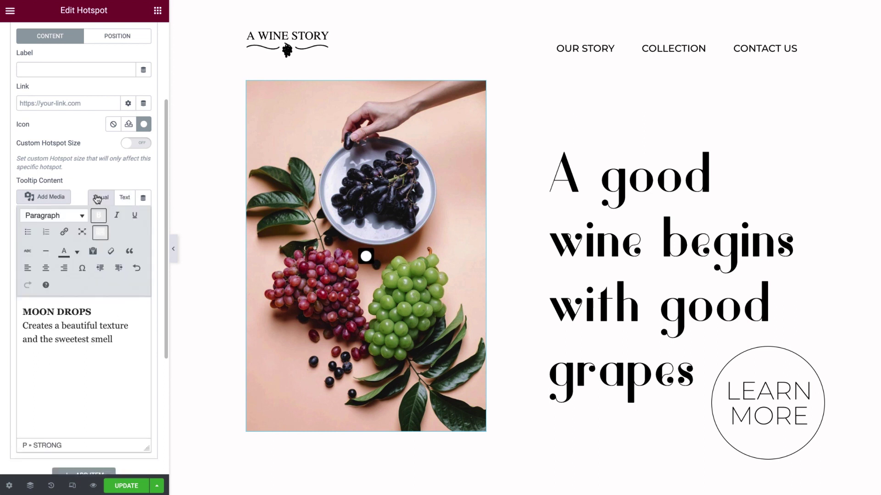
pyautogui.click(366, 258)
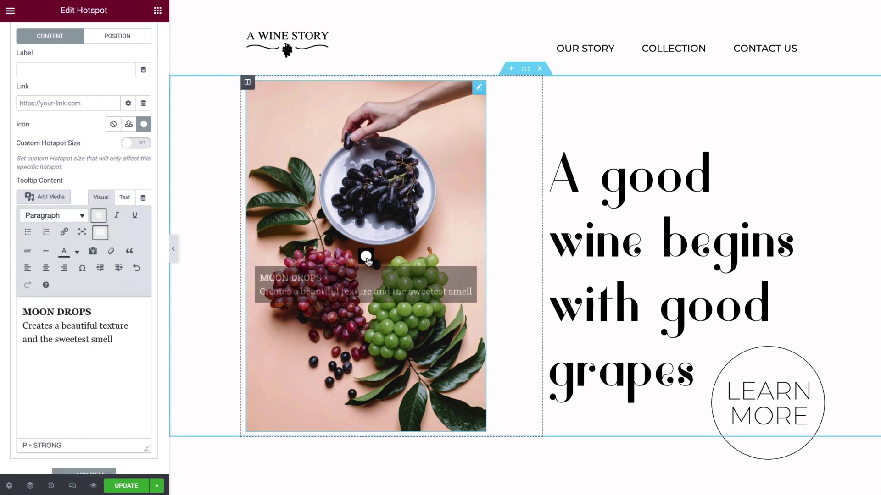
pyautogui.click(366, 258)
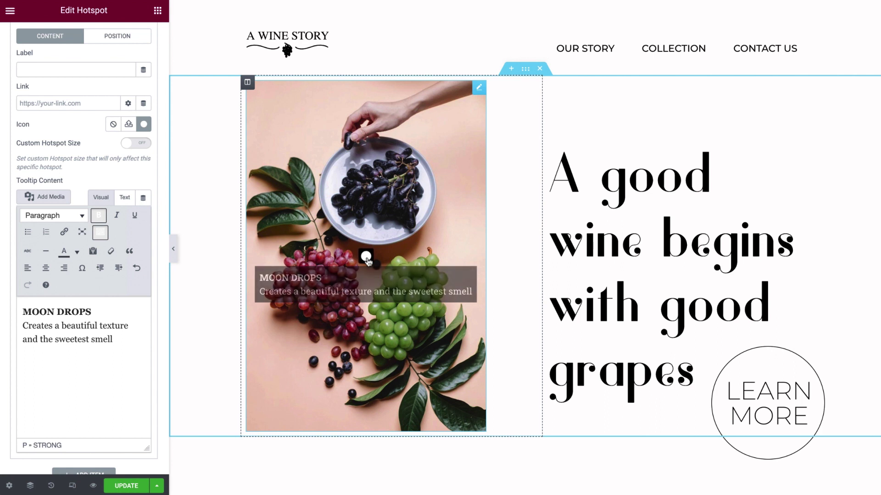
pyautogui.click(108, 38)
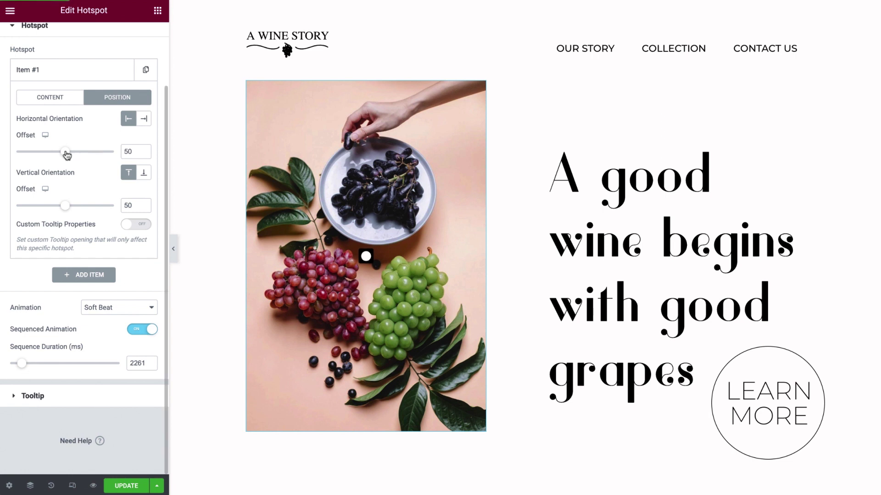
# Step: Place the first hotspot at horizontal offset 80 and vertical offset 30, then preview the page on mobile
pyautogui.moveTo(66, 156); pyautogui.dragTo(99, 157)
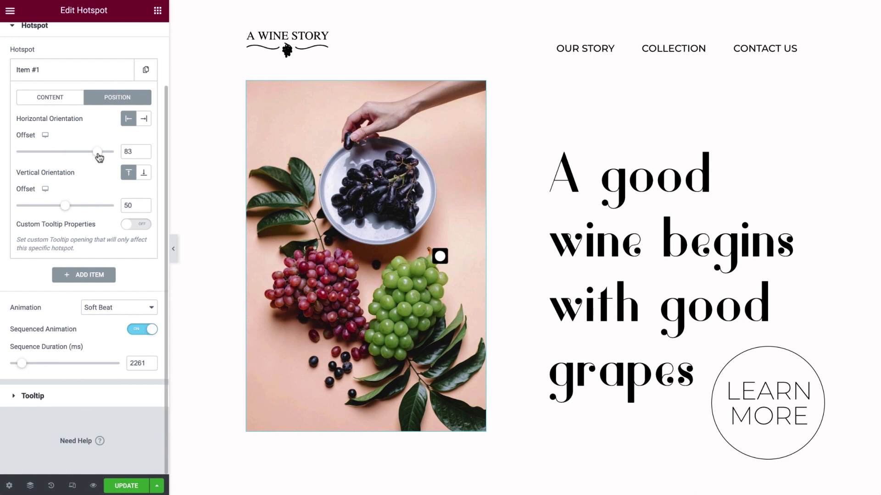
pyautogui.doubleClick(132, 152)
pyautogui.write('80')
pyautogui.moveTo(65, 205); pyautogui.dragTo(46, 209)
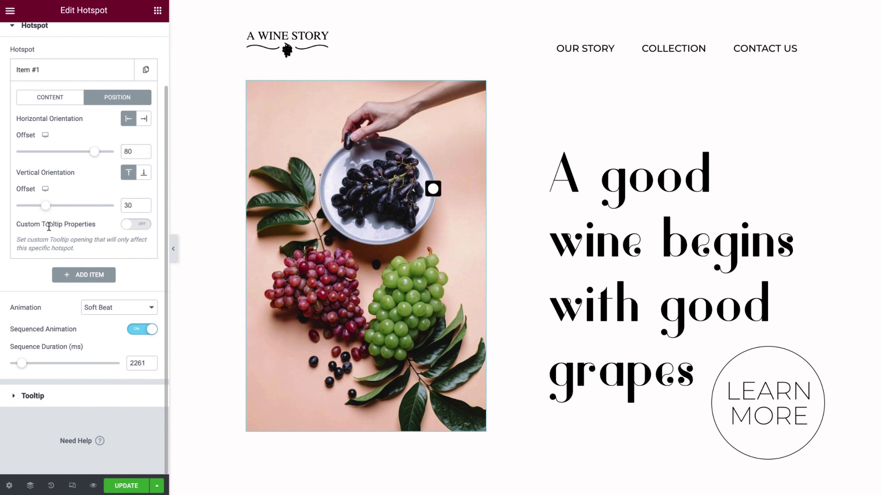
pyautogui.click(72, 487)
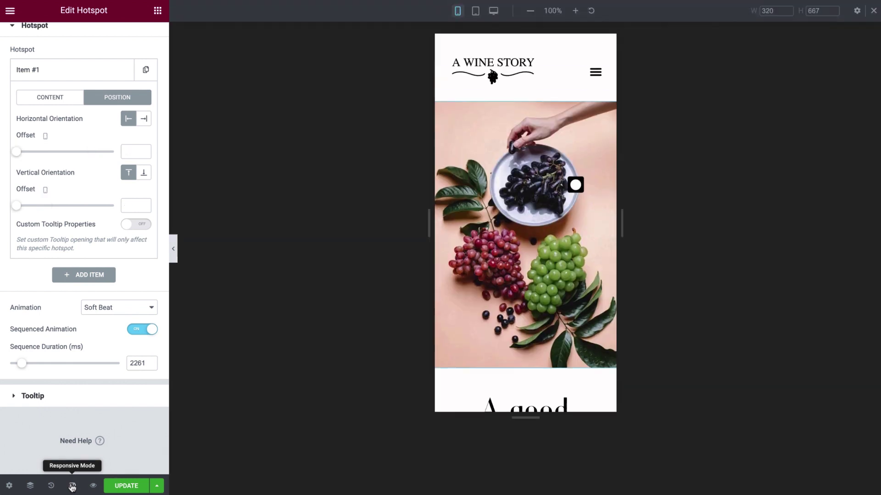
# Step: Widen the responsive preview to a larger device width, then return to the desktop preview
pyautogui.moveTo(429, 224); pyautogui.dragTo(161, 275)
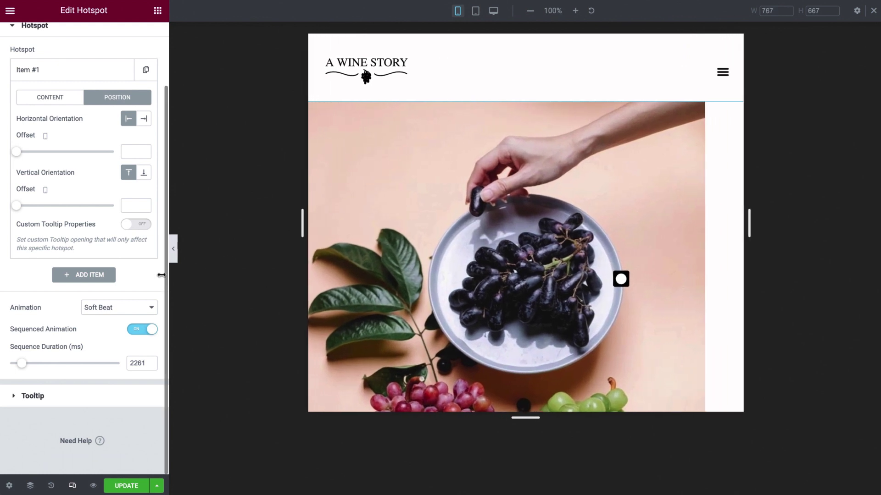
pyautogui.click(69, 487)
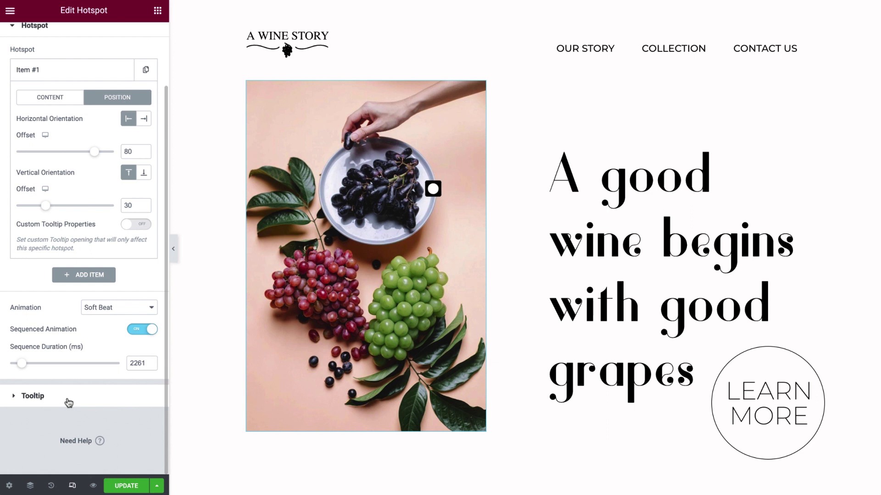
# Step: Enable custom tooltip properties with Text Wrap for the first hotspot, then duplicate it as Item #2
pyautogui.click(143, 226)
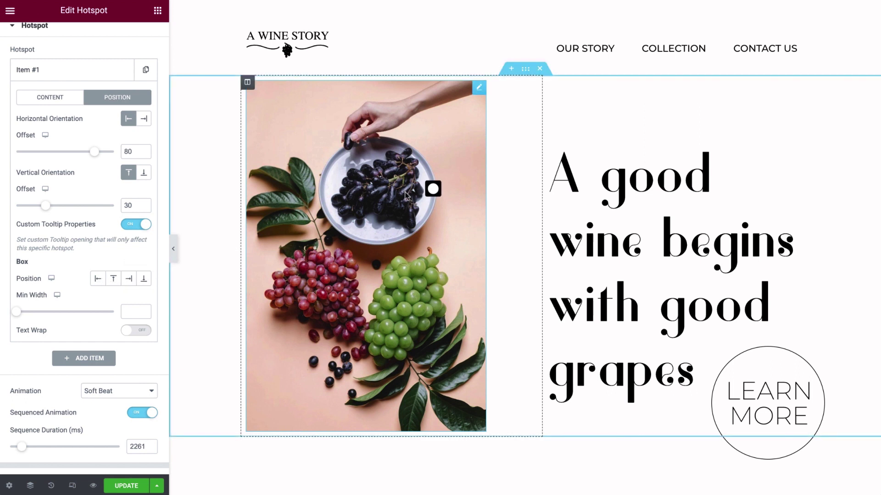
pyautogui.click(433, 194)
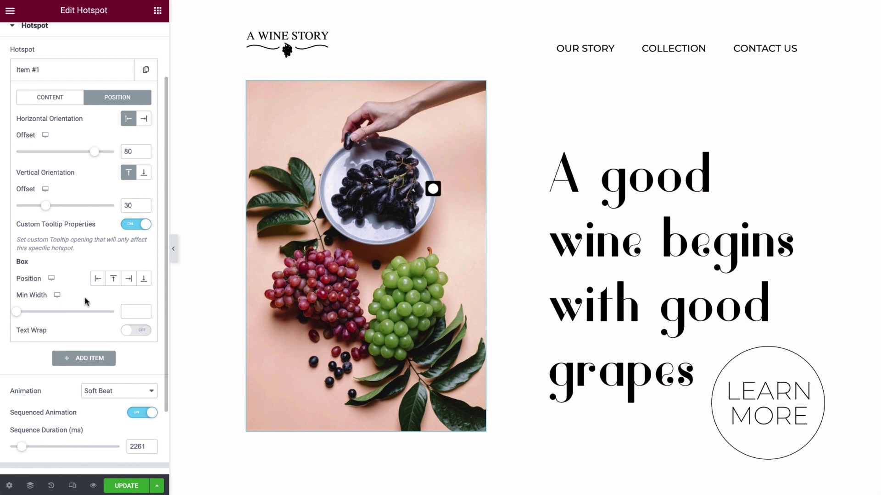
pyautogui.click(139, 331)
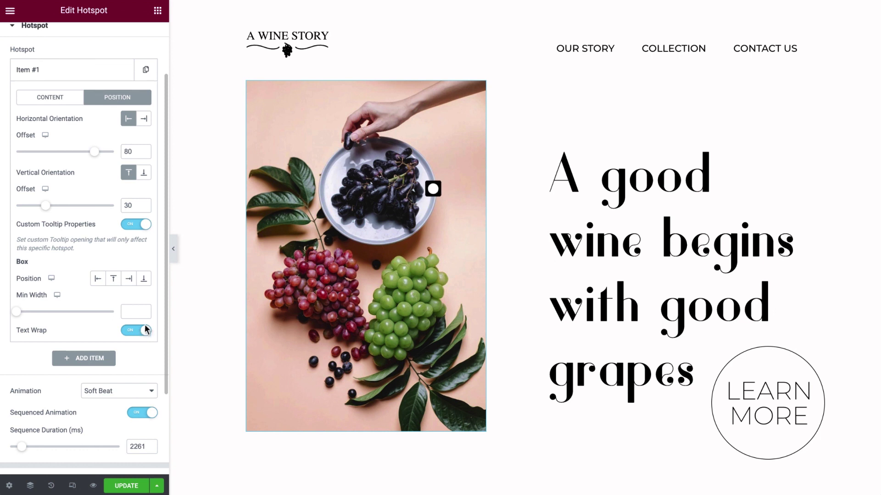
pyautogui.click(145, 70)
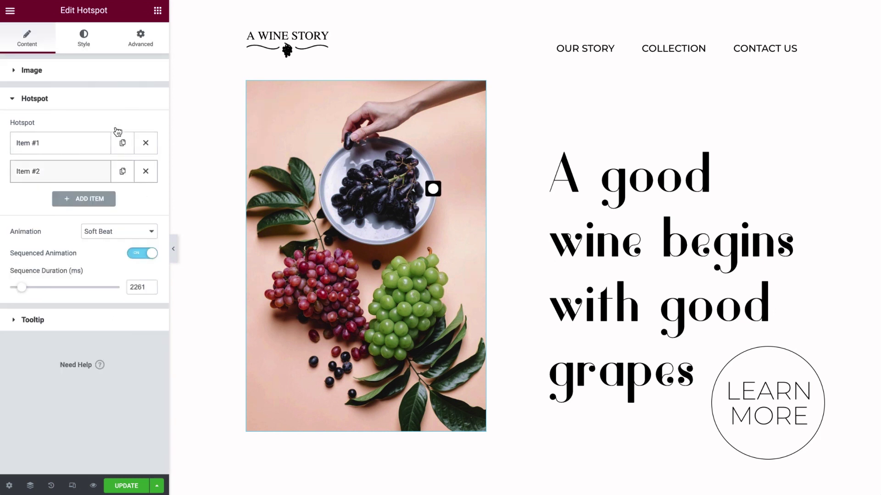
# Step: Replace Item #2's tooltip with the CRIMSON SEEDLESS description and make its title bold
pyautogui.click(94, 173)
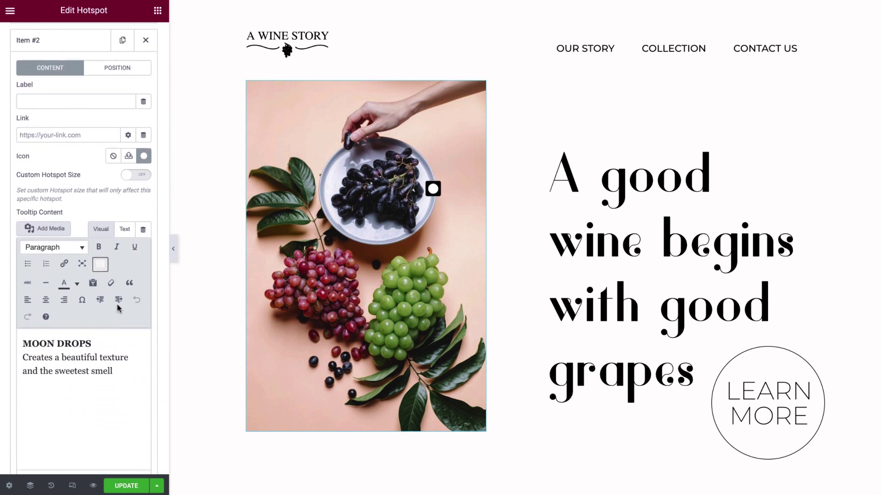
pyautogui.click(128, 371)
pyautogui.hotkey('ctrl', 'a')
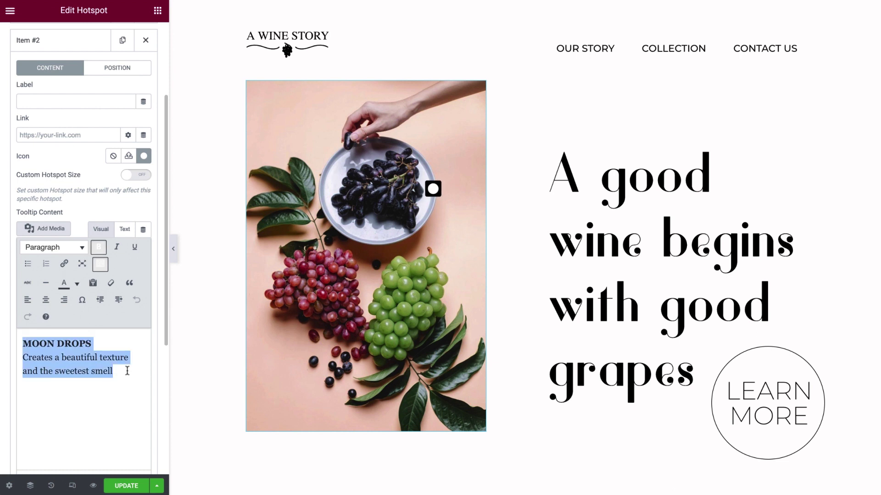
pyautogui.write('CRIMSON SEEDLESS Firm and sweet with a pleasing tartness and proper red color')
pyautogui.hotkey('shift', 'Home')
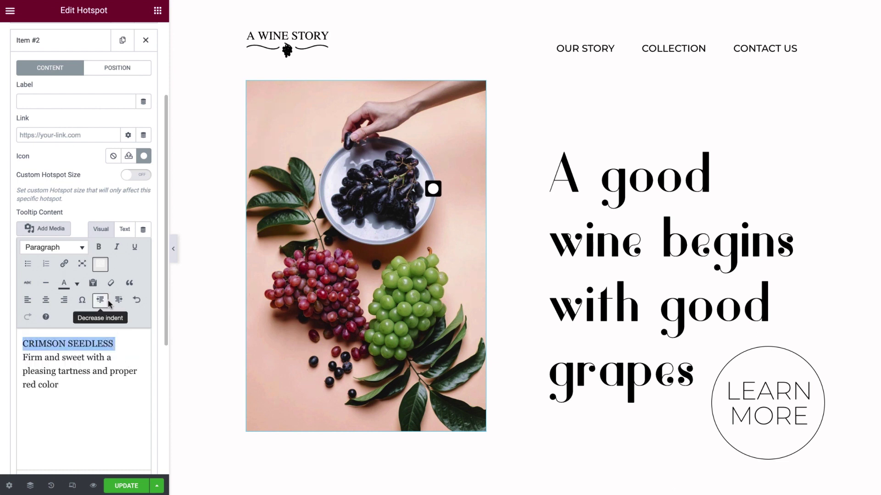
pyautogui.click(99, 247)
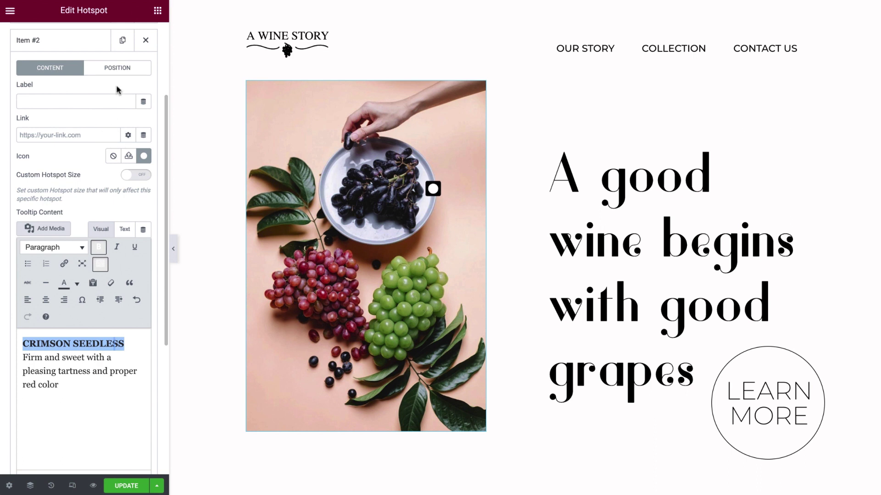
# Step: Move the second hotspot to offsets 10 and 55 beside the red grapes
pyautogui.click(118, 70)
pyautogui.moveTo(96, 126); pyautogui.dragTo(28, 126)
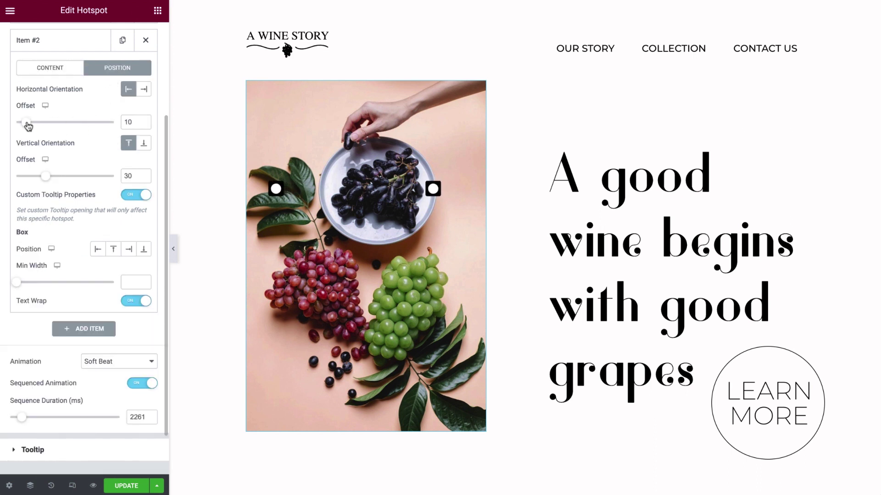
pyautogui.moveTo(45, 176); pyautogui.dragTo(71, 179)
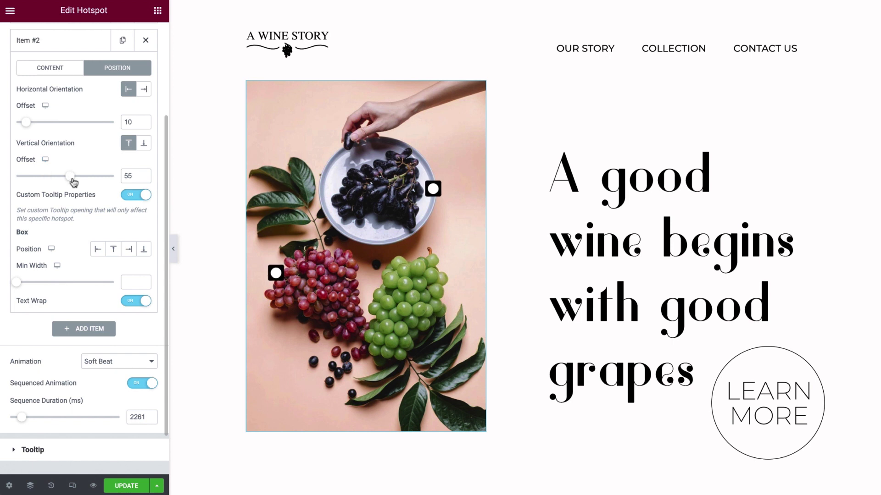
pyautogui.click(89, 41)
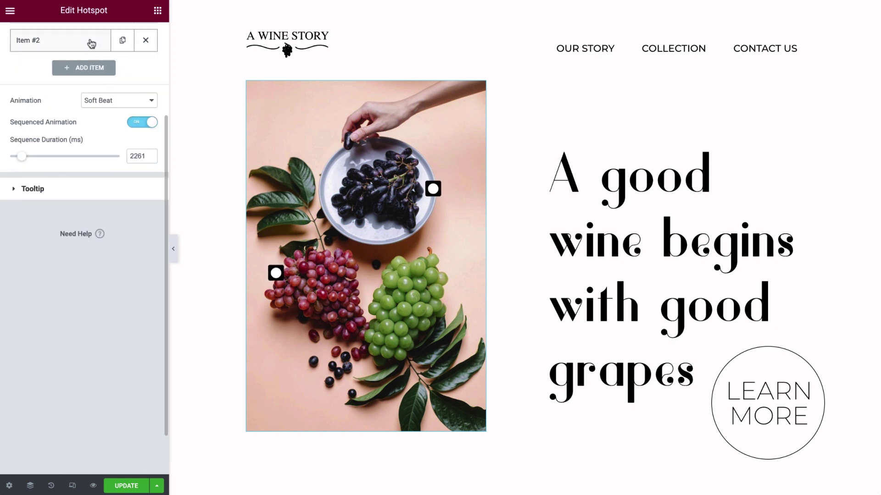
# Step: Duplicate Item #2 as a third hotspot with the RIESLING description and a bold title
pyautogui.click(121, 41)
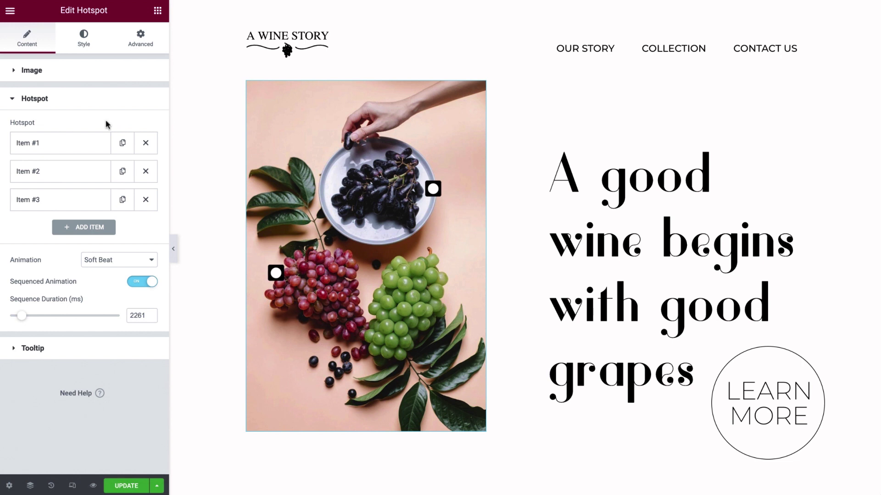
pyautogui.click(93, 198)
pyautogui.scroll(-3, 91, 341)
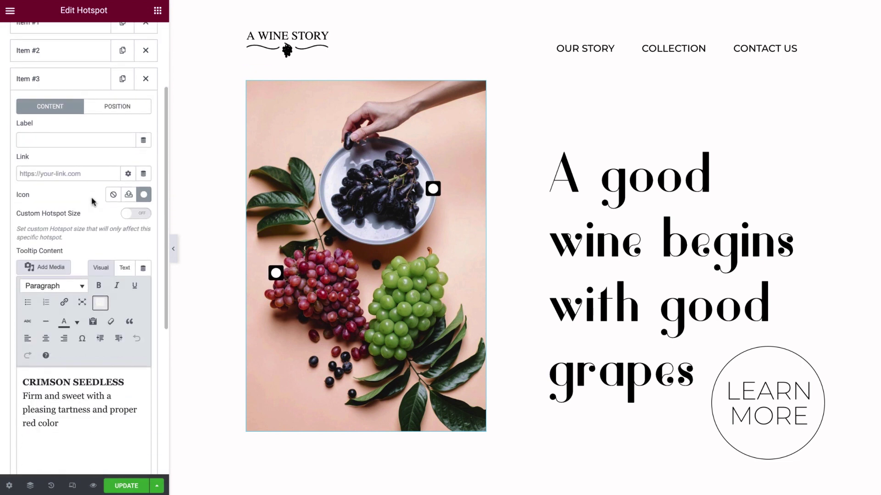
pyautogui.hotkey('ctrl', 'a')
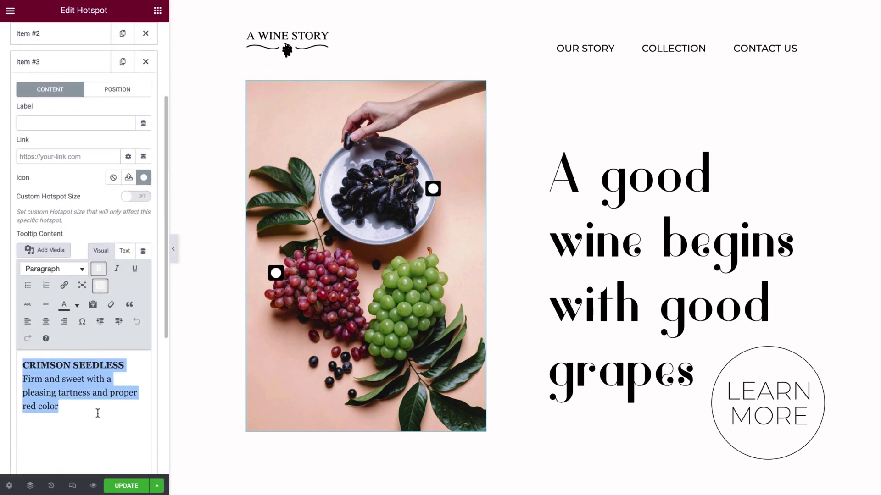
pyautogui.write("RIESLING Gives freshness and balances the wine's flavor")
pyautogui.press('Up')
pyautogui.press('Up')
pyautogui.hotkey('shift', 'Home')
pyautogui.click(101, 271)
# Step: Move the third hotspot to offsets 75 across and 80 down
pyautogui.click(118, 94)
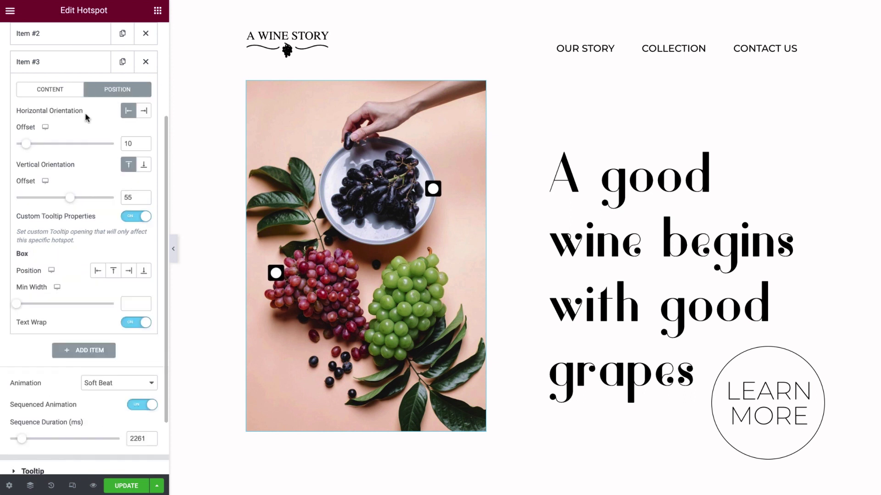
pyautogui.moveTo(32, 147); pyautogui.dragTo(90, 146)
pyautogui.moveTo(70, 198); pyautogui.dragTo(93, 201)
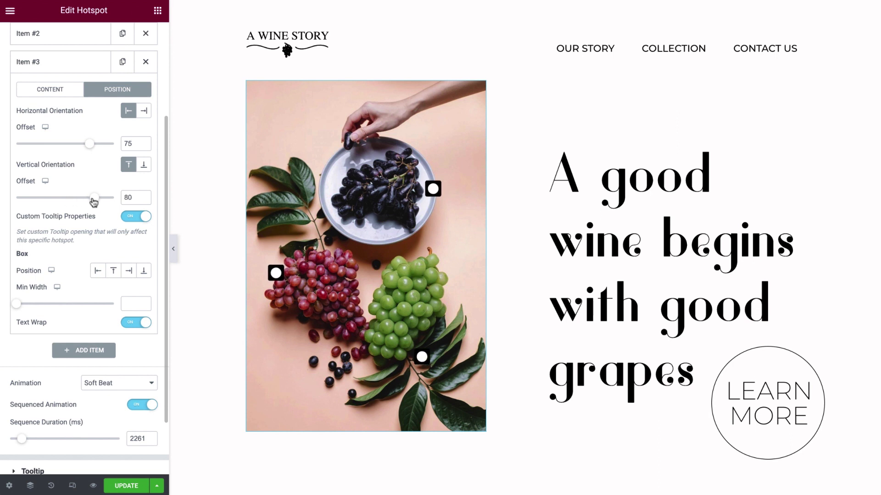
pyautogui.scroll(-3, 92, 229)
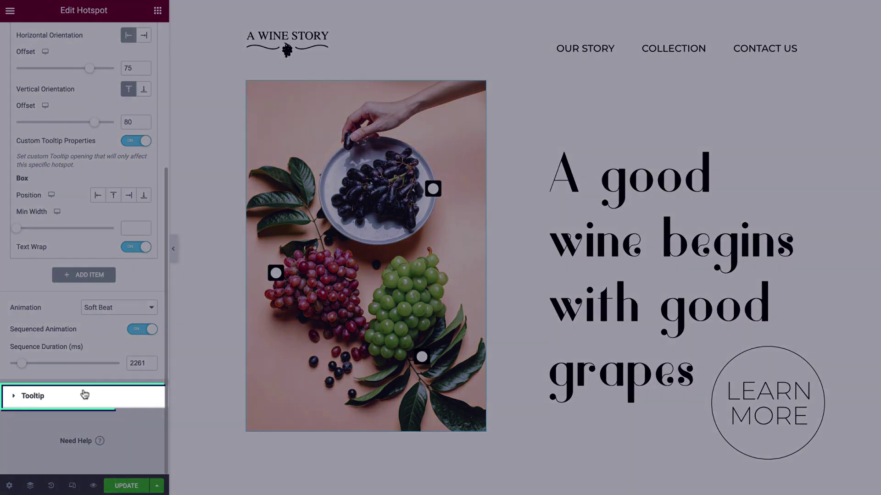
# Step: Set the tooltips to Bottom position and Hover trigger, keeping the Fade In/Out animation
pyautogui.click(84, 397)
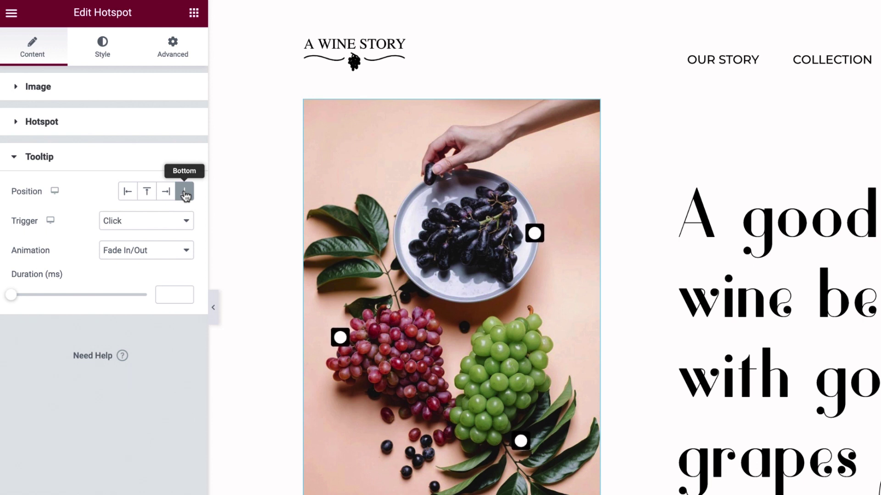
pyautogui.click(176, 222)
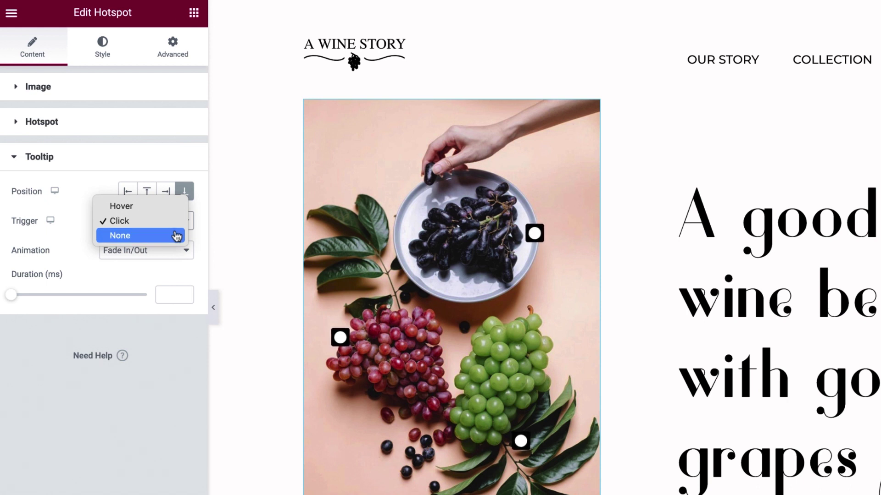
pyautogui.click(173, 213)
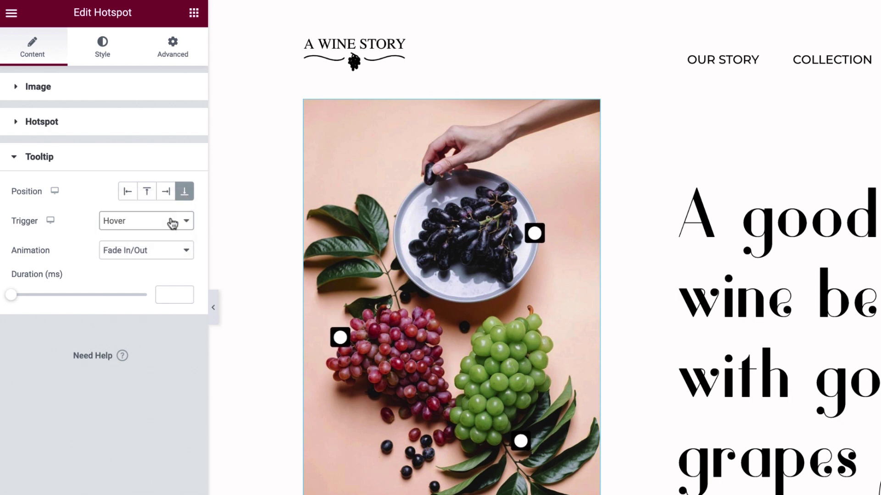
pyautogui.click(170, 250)
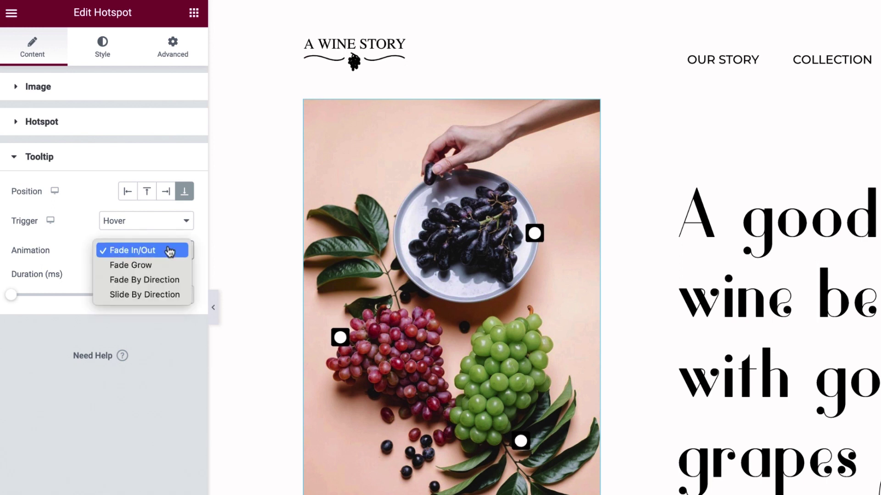
pyautogui.click(169, 250)
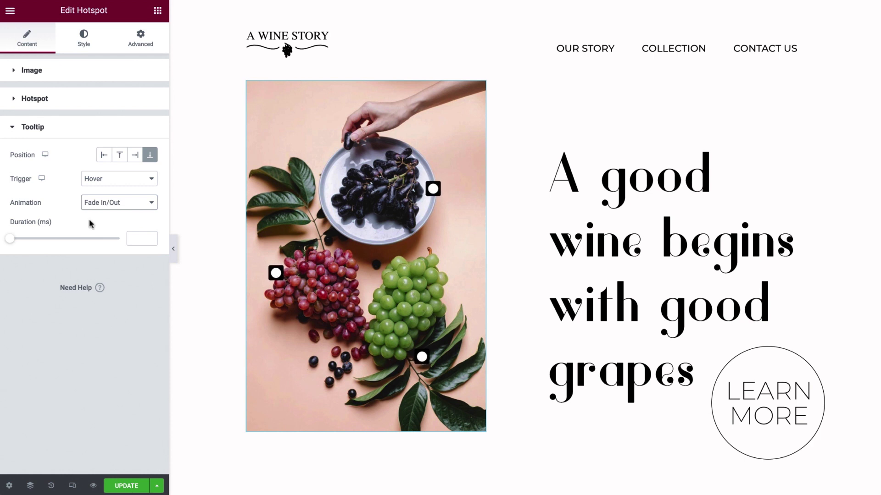
# Step: In the Style tab, try half width and half opacity on the grapes photo, then clear both
pyautogui.click(85, 37)
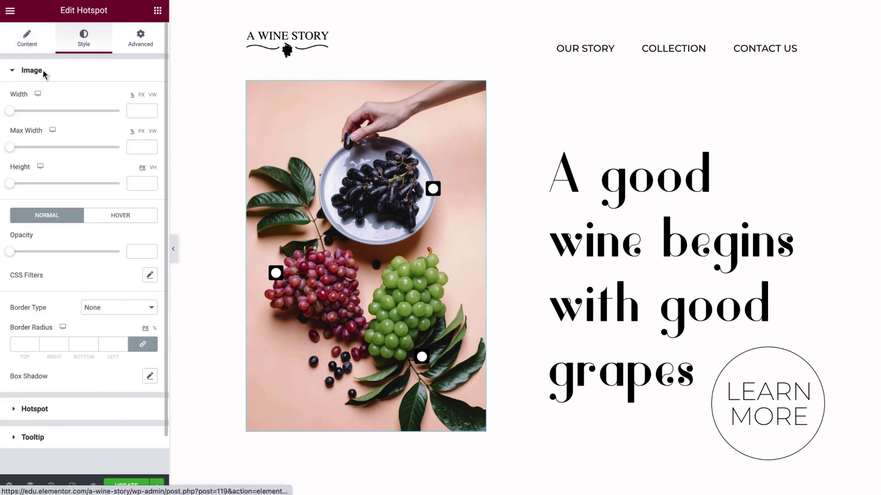
pyautogui.moveTo(11, 111); pyautogui.dragTo(99, 115)
pyautogui.doubleClick(140, 111)
pyautogui.press('BackSpace')
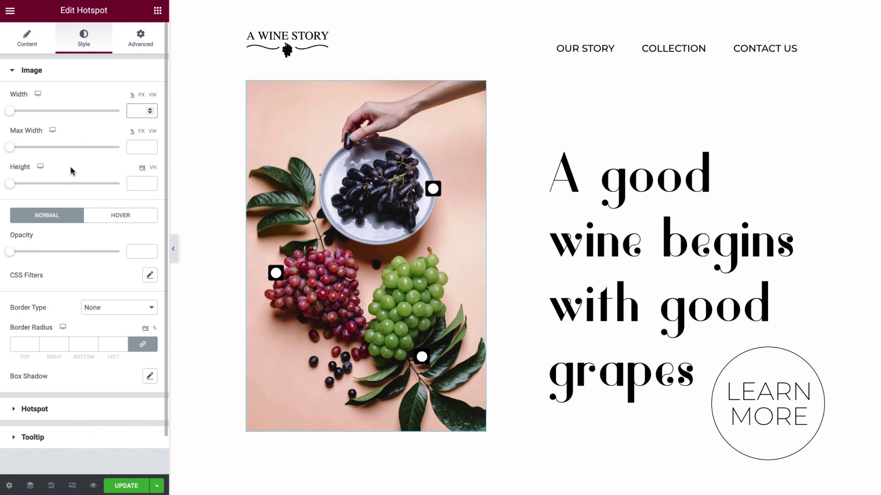
pyautogui.moveTo(12, 253); pyautogui.dragTo(69, 252)
pyautogui.doubleClick(137, 251)
pyautogui.press('BackSpace')
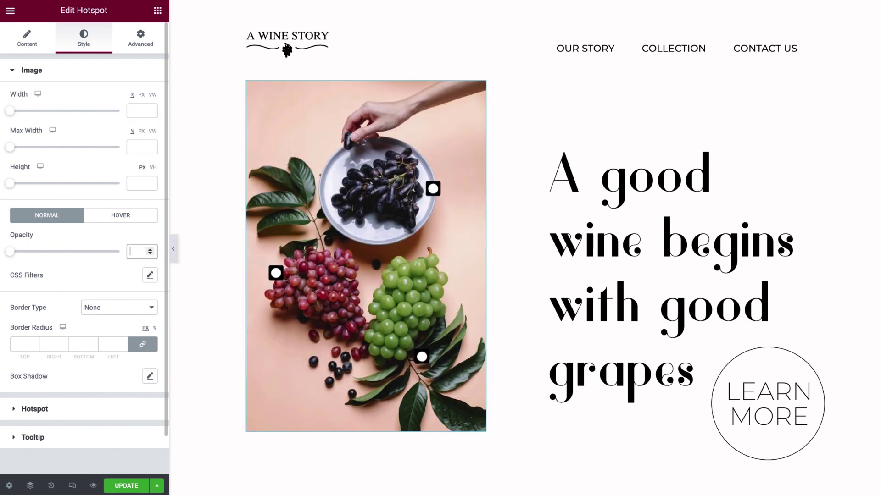
# Step: Try brightness 135, saturation 168 and a box shadow on the photo, then reset them
pyautogui.click(149, 276)
pyautogui.moveTo(66, 345); pyautogui.dragTo(81, 345)
pyautogui.moveTo(65, 410); pyautogui.dragTo(97, 410)
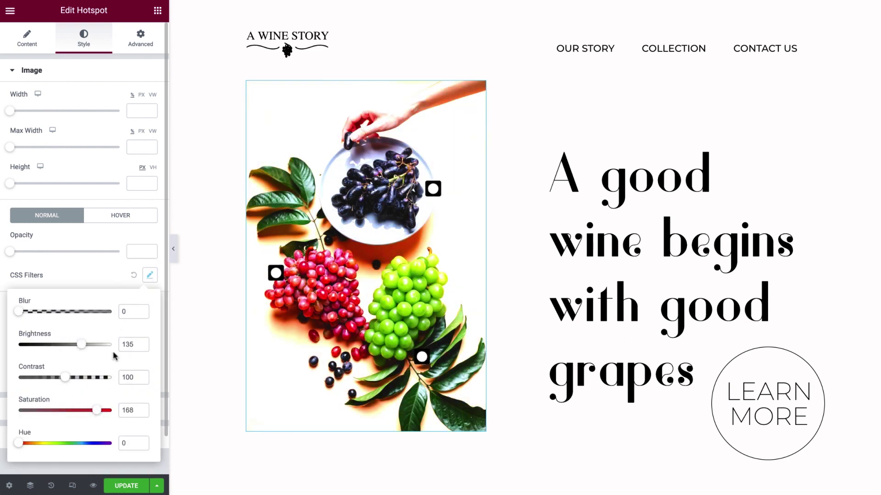
pyautogui.click(134, 275)
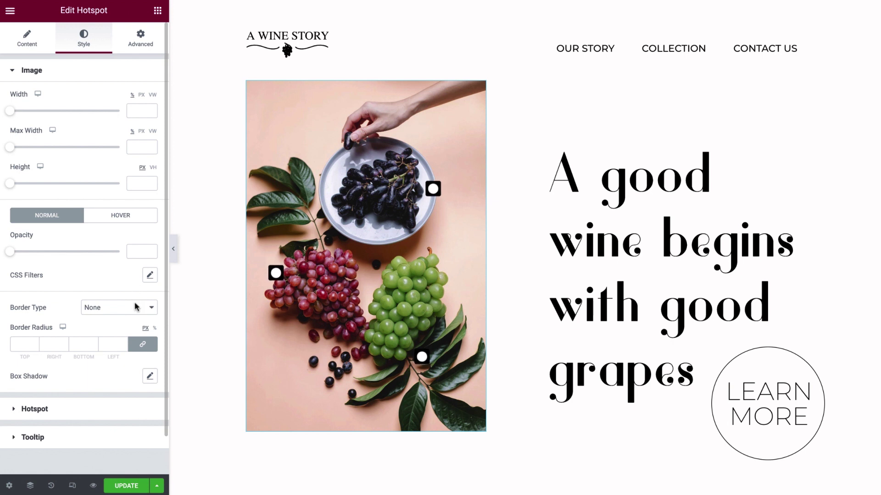
pyautogui.click(150, 378)
pyautogui.scroll(-2, 150, 379)
pyautogui.moveTo(28, 431); pyautogui.dragTo(64, 440)
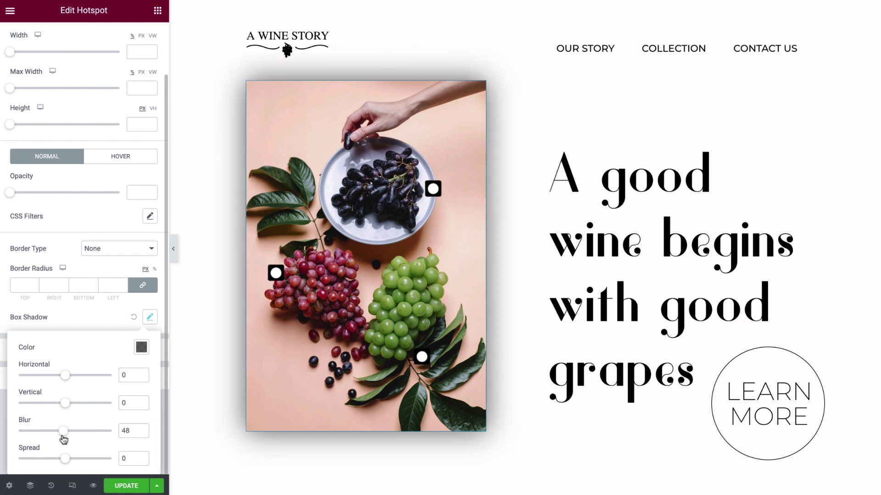
pyautogui.click(133, 316)
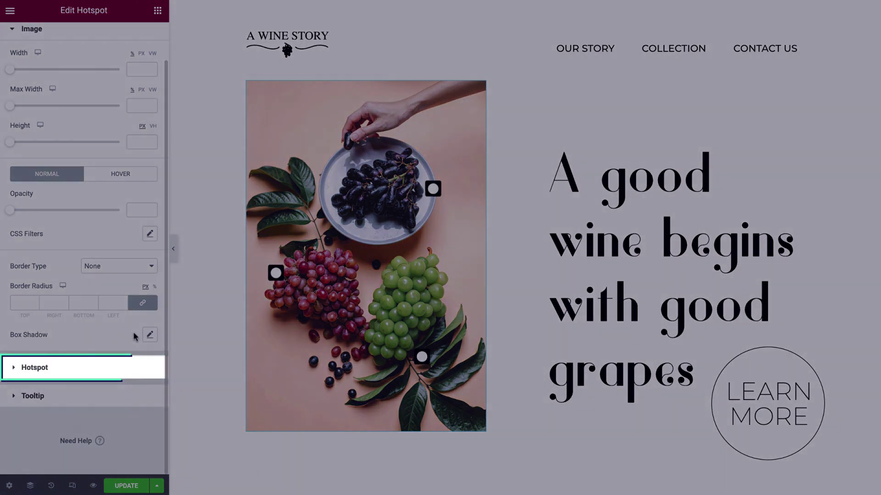
pyautogui.click(134, 370)
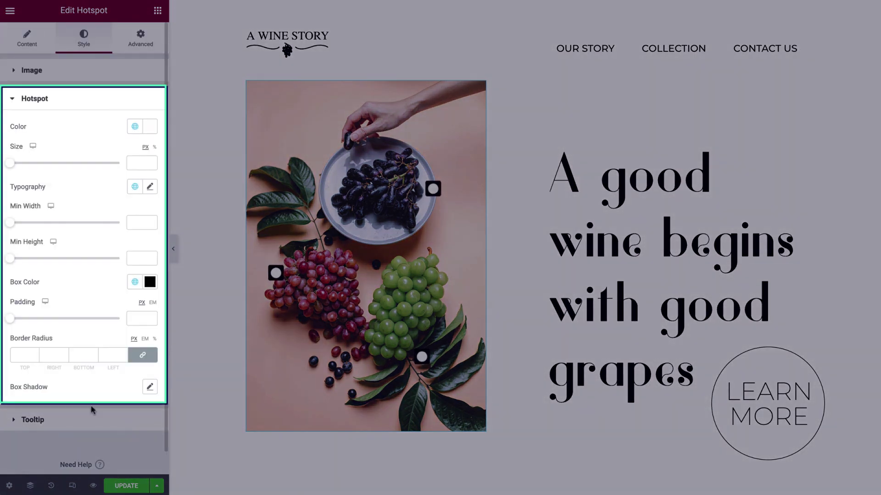
# Step: Make the hotspot icons the Primary white global colour at size 70
pyautogui.click(134, 127)
pyautogui.click(128, 237)
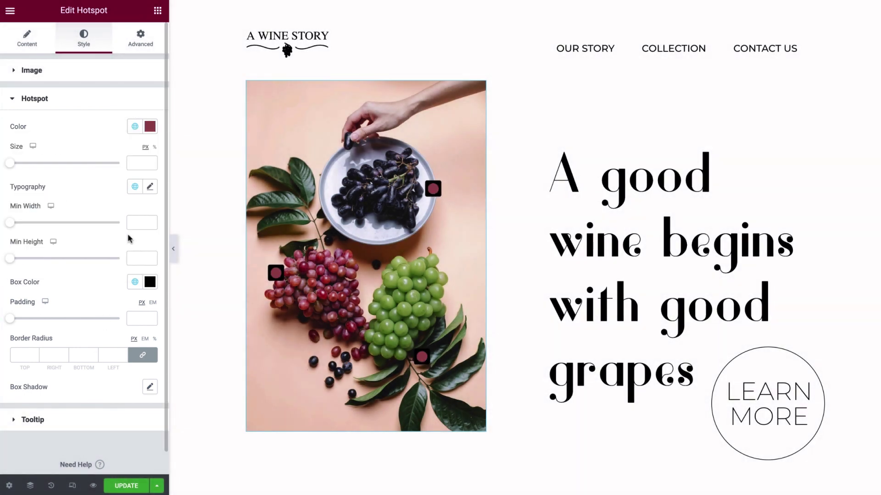
pyautogui.click(133, 128)
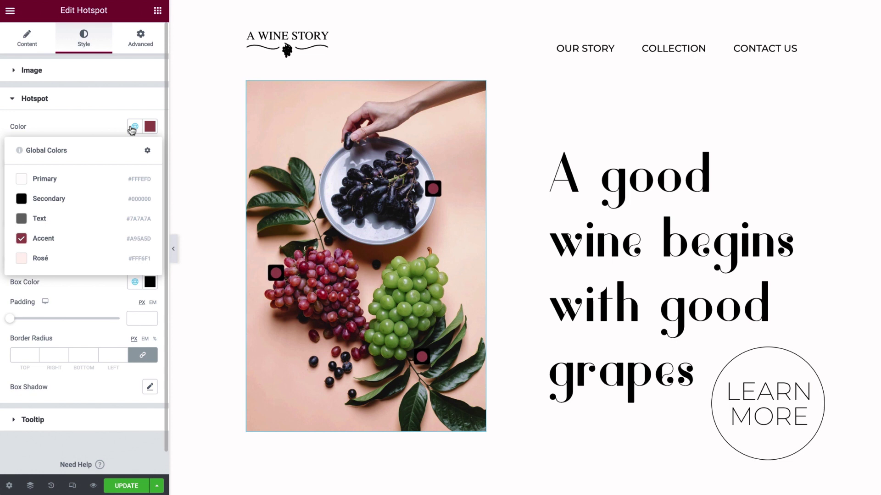
pyautogui.click(129, 179)
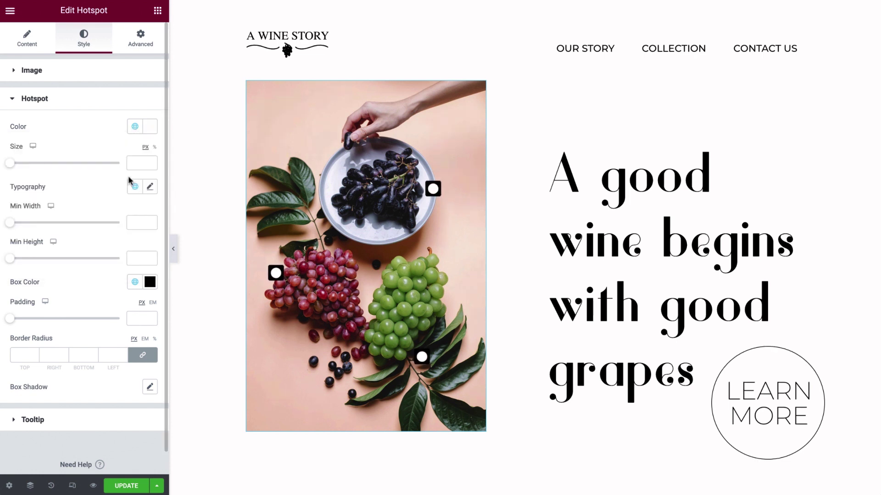
pyautogui.moveTo(10, 163); pyautogui.dragTo(39, 166)
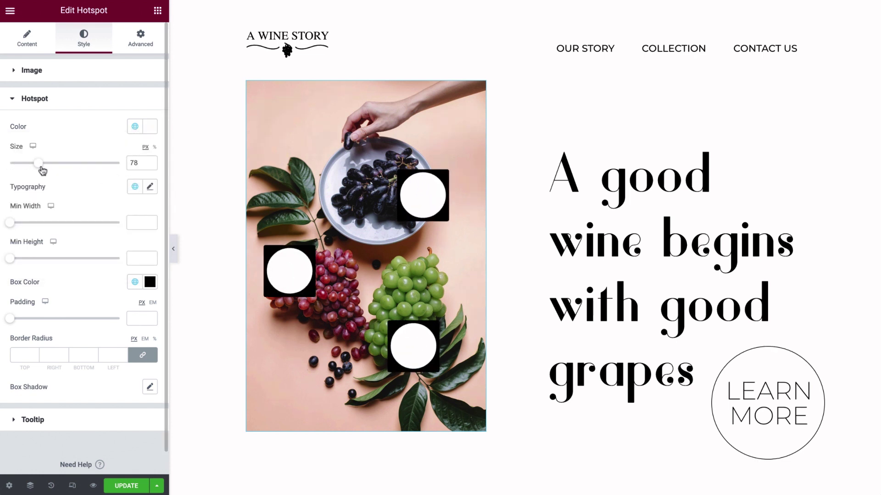
pyautogui.doubleClick(138, 163)
pyautogui.write('70')
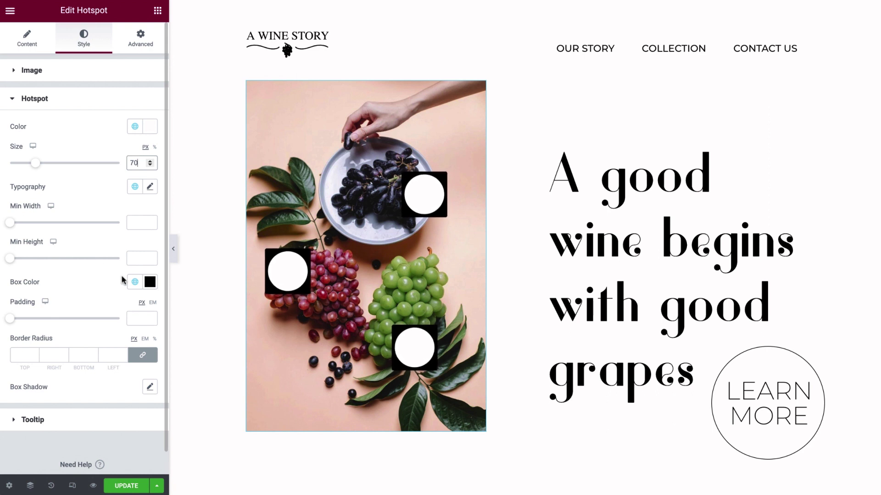
# Step: Give the hotspot box the Accent maroon colour, and try padding and 100% rounding before clearing both
pyautogui.click(134, 283)
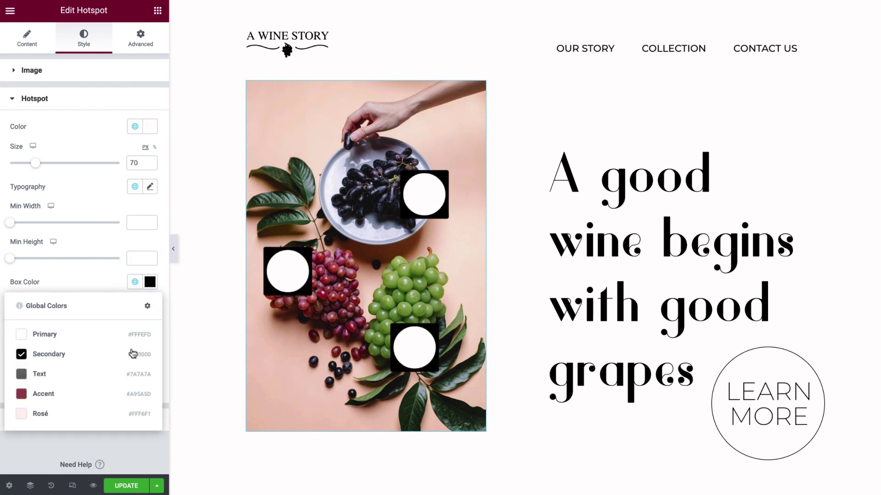
pyautogui.click(129, 395)
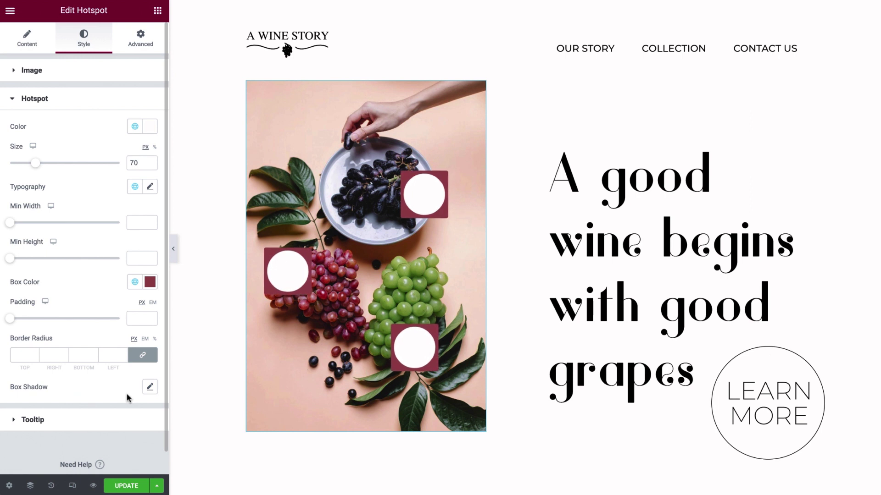
pyautogui.moveTo(10, 321); pyautogui.dragTo(31, 329)
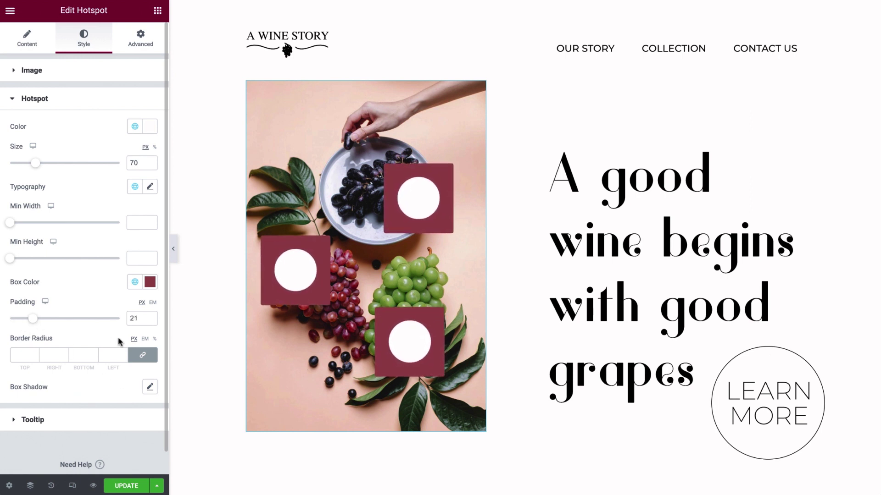
pyautogui.click(155, 339)
pyautogui.click(29, 356)
pyautogui.write('100')
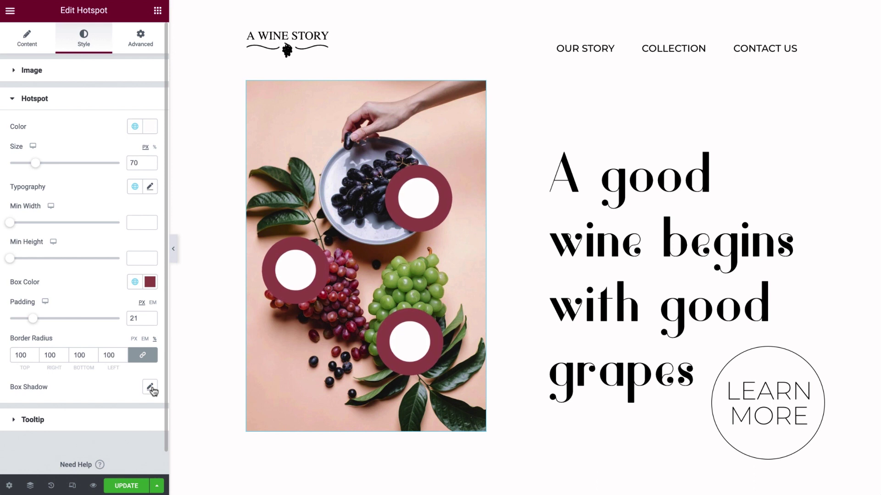
pyautogui.doubleClick(118, 355)
pyautogui.press('BackSpace')
pyautogui.doubleClick(136, 319)
pyautogui.press('BackSpace')
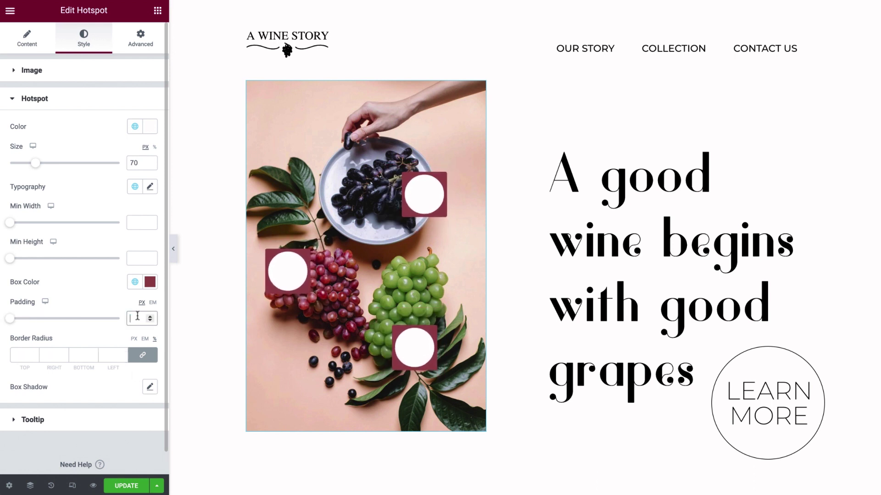
# Step: Make the hotspot Box Color fully transparent by appending 00 to its hex (#A95A5D00)
pyautogui.click(149, 282)
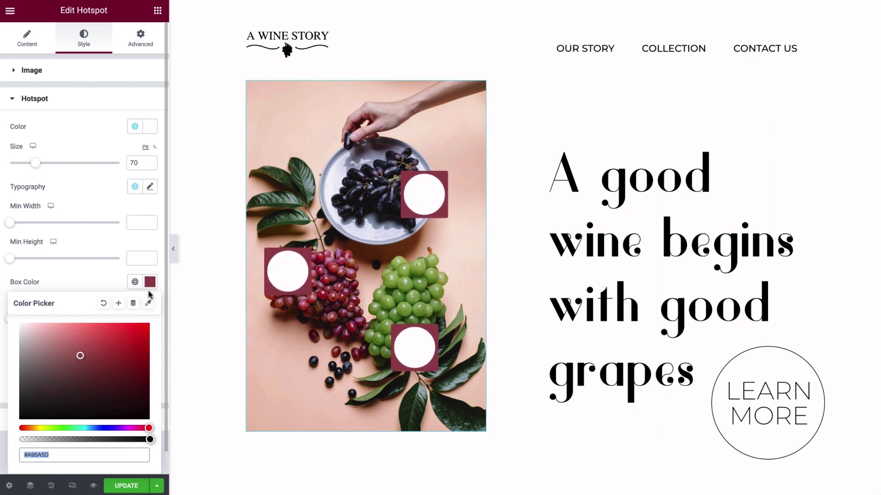
pyautogui.click(58, 455)
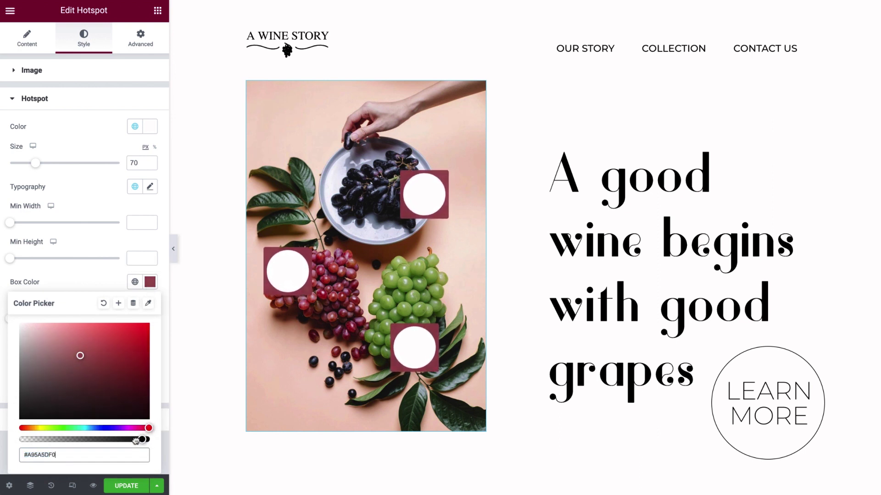
pyautogui.write('00')
pyautogui.click(150, 283)
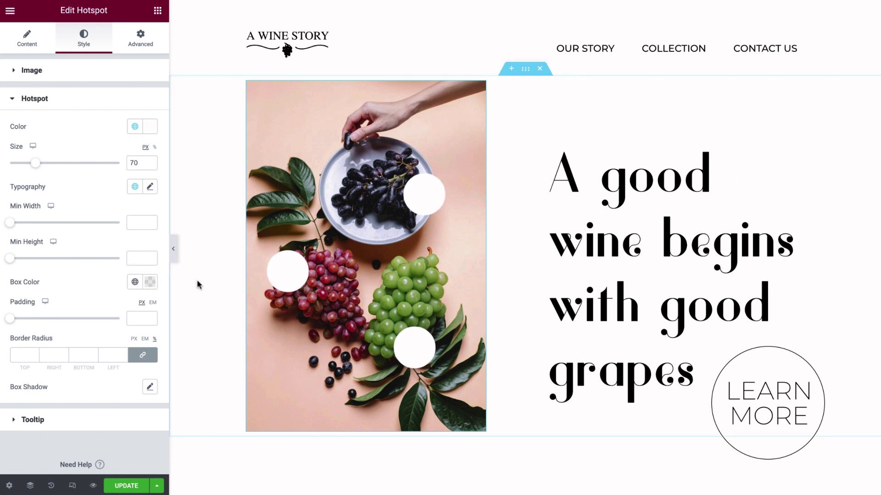
pyautogui.moveTo(285, 278)
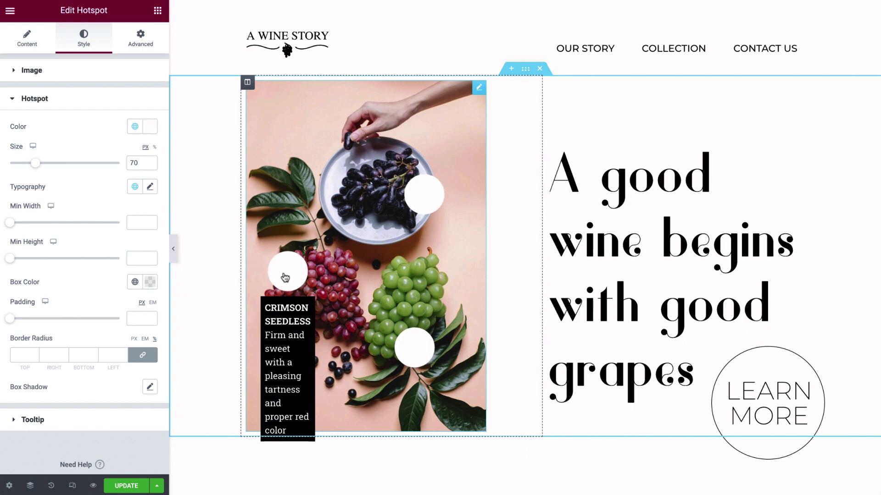
# Step: Set the tooltip text to the Rosé global colour and the Tooltips global font
pyautogui.click(131, 425)
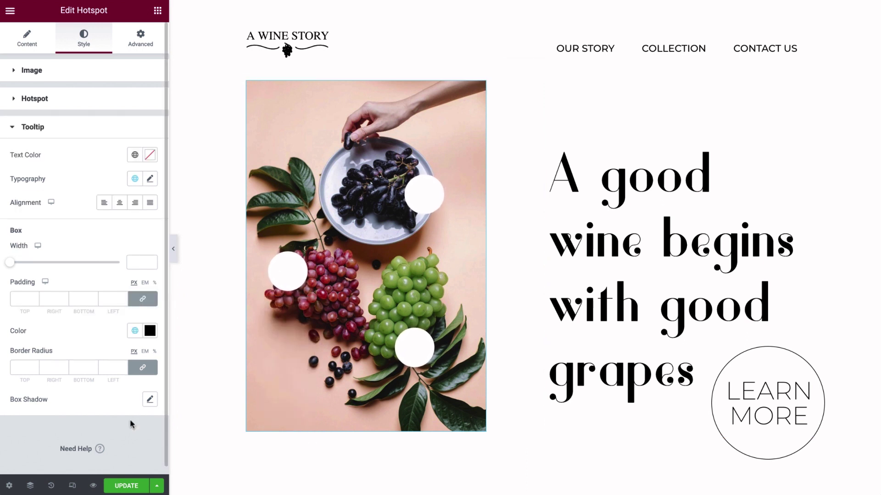
pyautogui.click(135, 156)
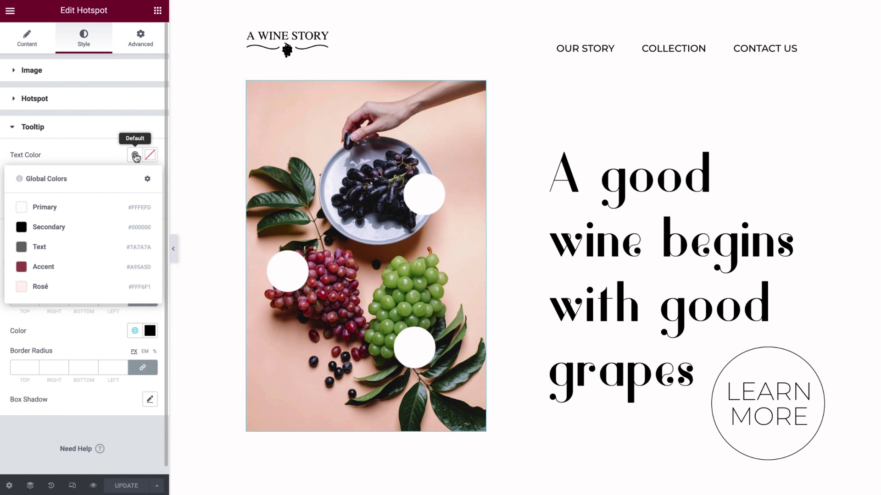
pyautogui.click(130, 288)
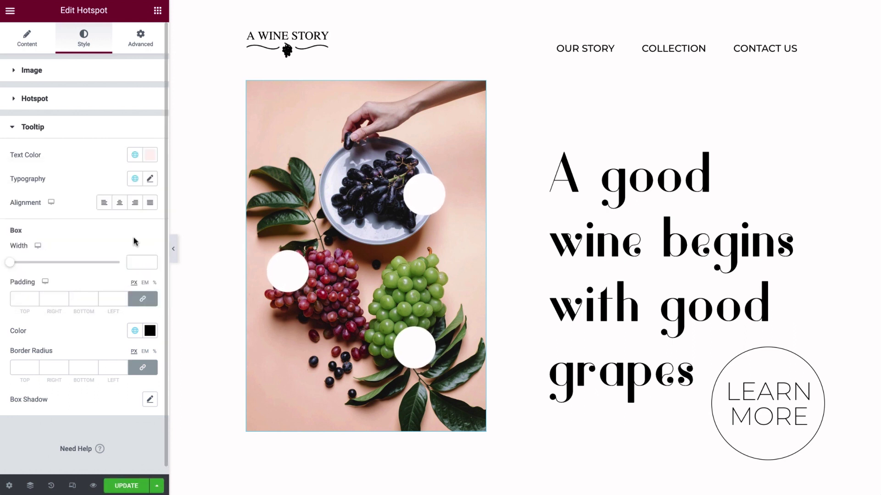
pyautogui.click(135, 179)
pyautogui.click(128, 294)
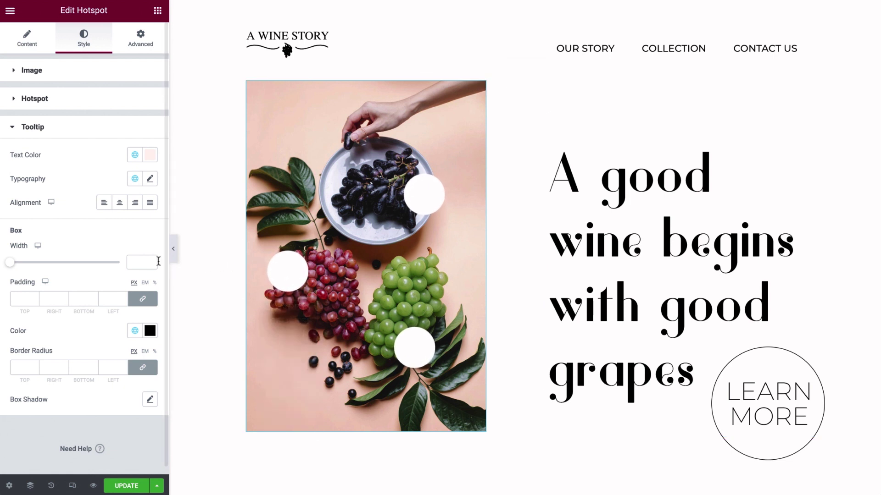
# Step: Set the tooltip width to 300 and padding to 40 on all sides, then preview the red-grape tooltip
pyautogui.click(142, 261)
pyautogui.write('300')
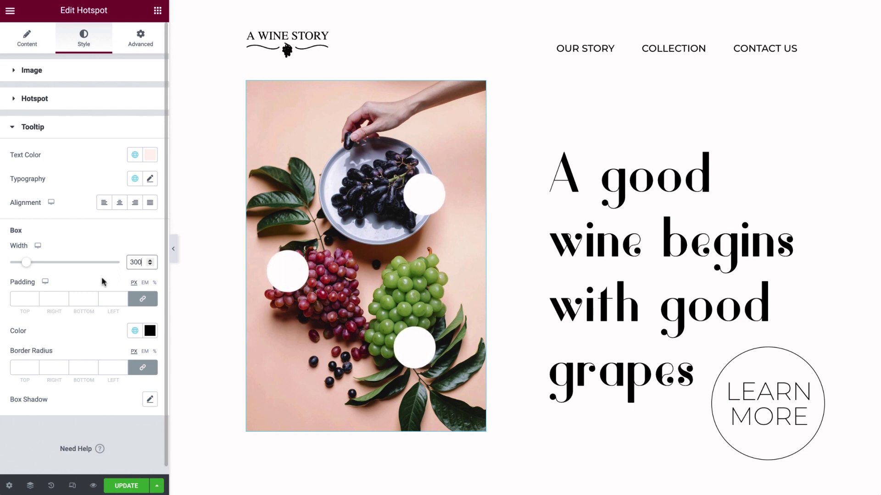
pyautogui.click(23, 299)
pyautogui.write('40')
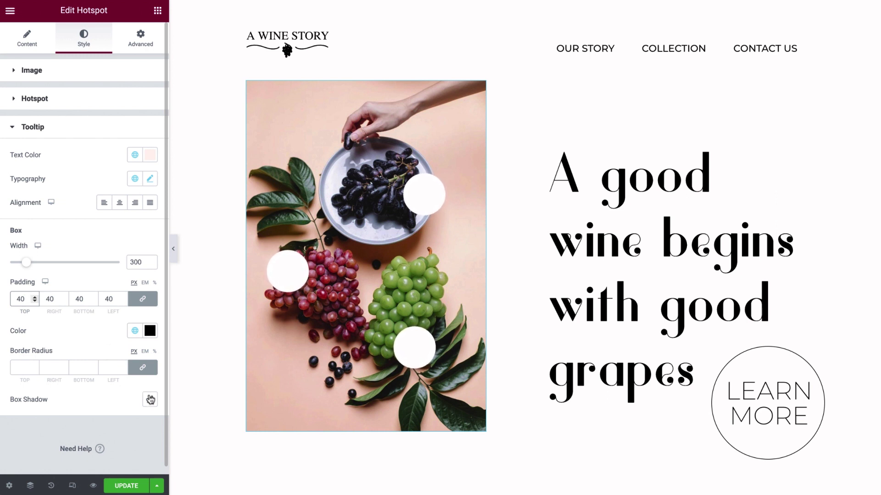
pyautogui.click(287, 279)
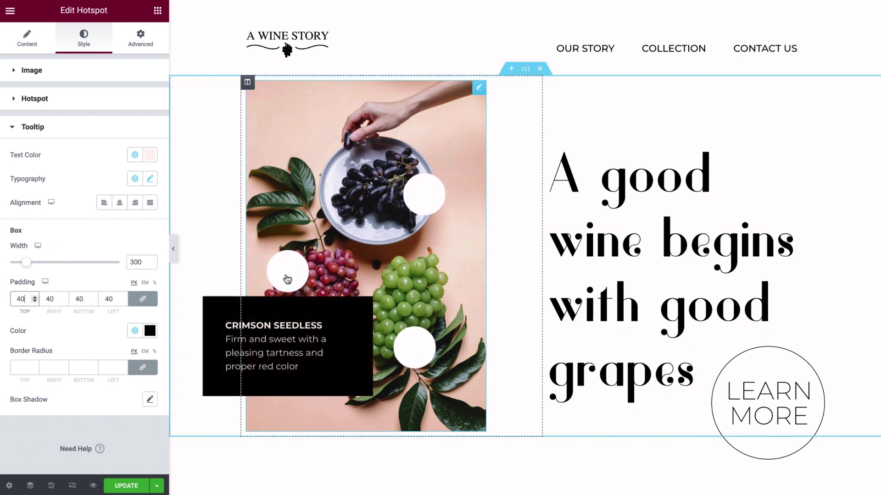
# Step: Preview each hotspot's tooltip on desktop, then switch to tablet responsive editing at 768 width
pyautogui.moveTo(412, 196)
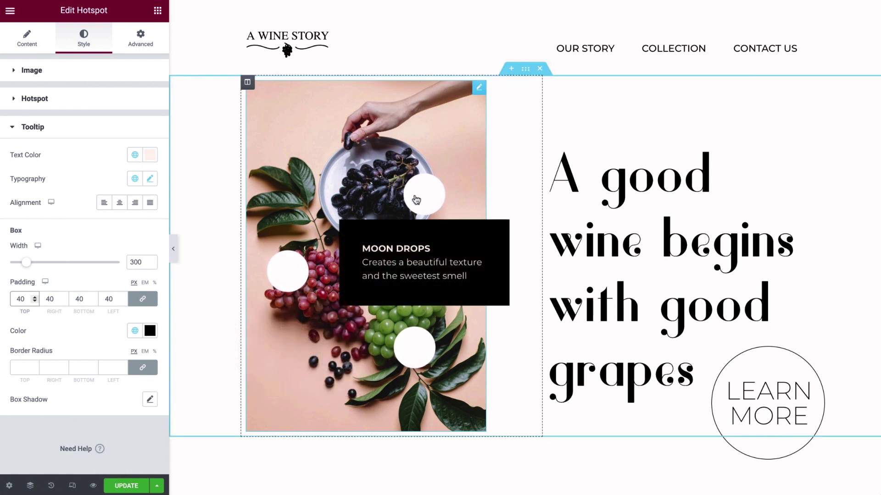
pyautogui.moveTo(415, 344)
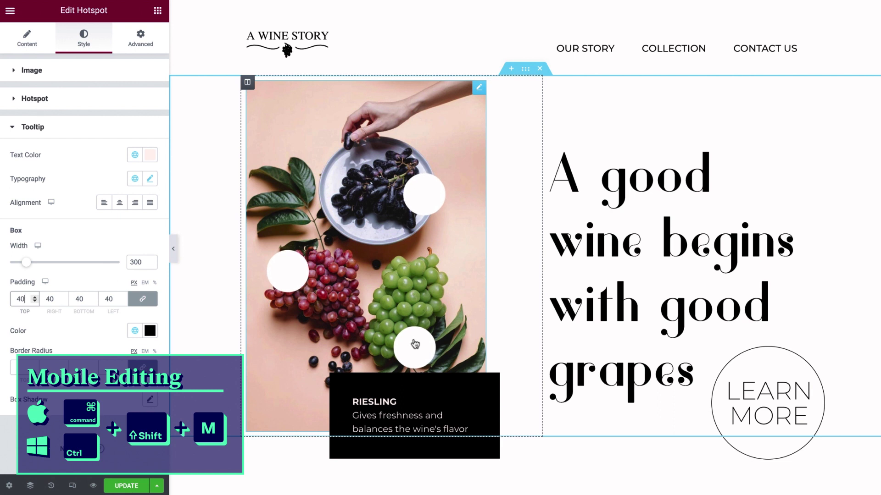
pyautogui.hotkey('ctrl', 'shift', 'm')
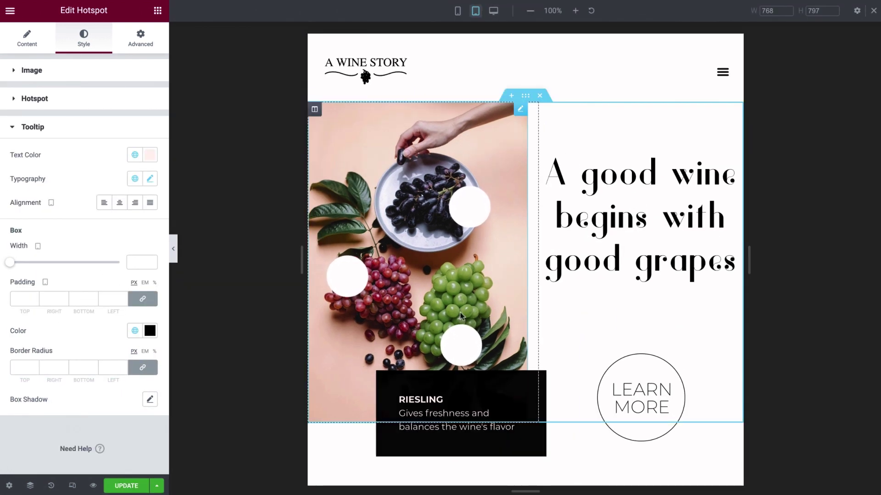
# Step: On tablet, set hotspot Item #2's tooltip Box Position to Right
pyautogui.moveTo(467, 210)
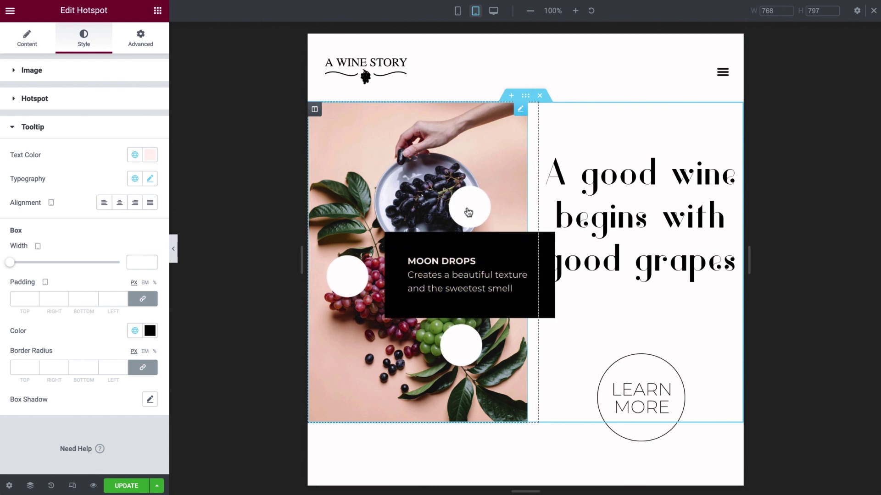
pyautogui.moveTo(345, 275)
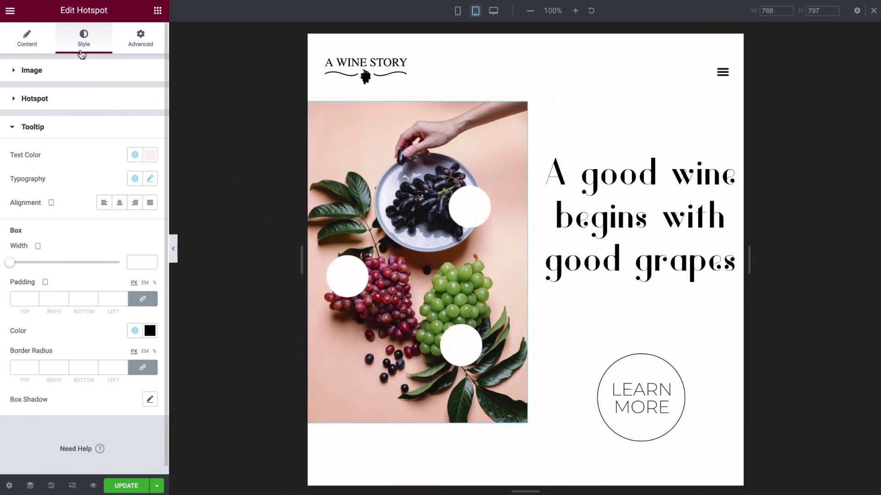
pyautogui.click(29, 37)
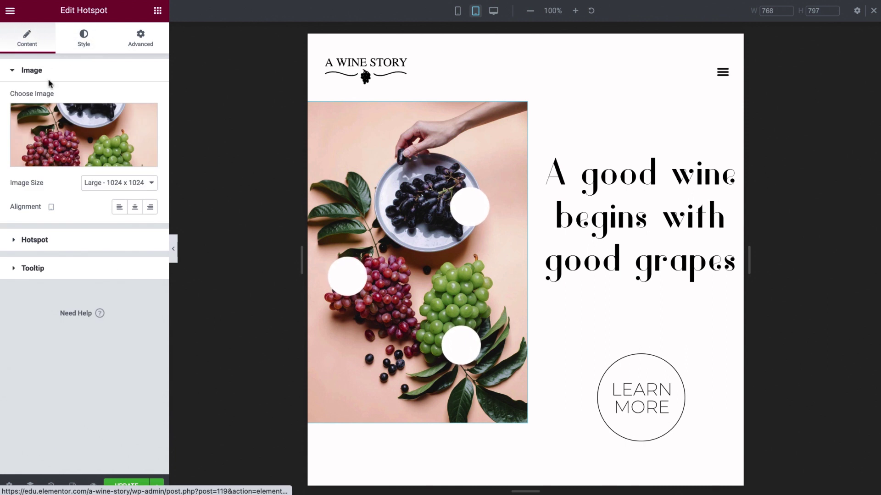
pyautogui.click(100, 245)
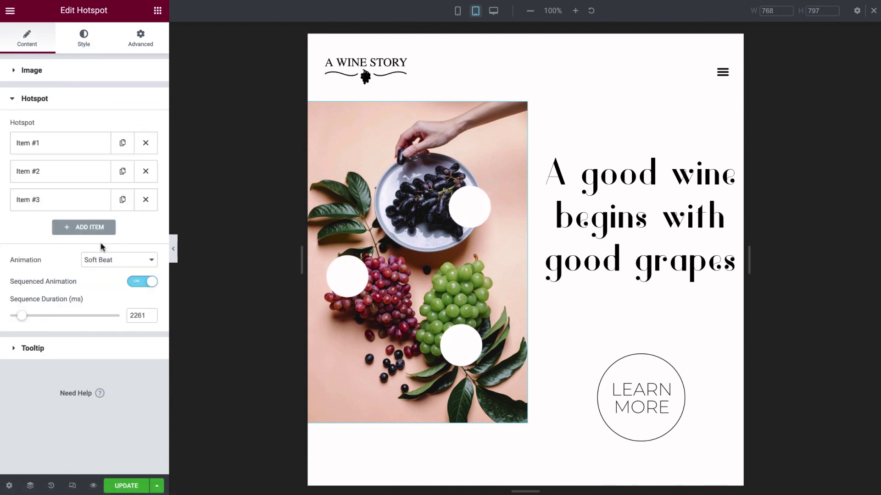
pyautogui.click(99, 177)
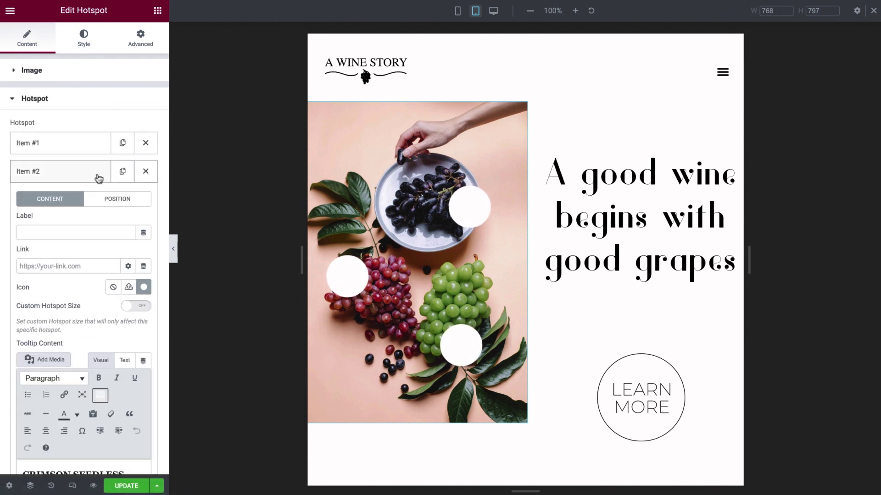
pyautogui.click(114, 199)
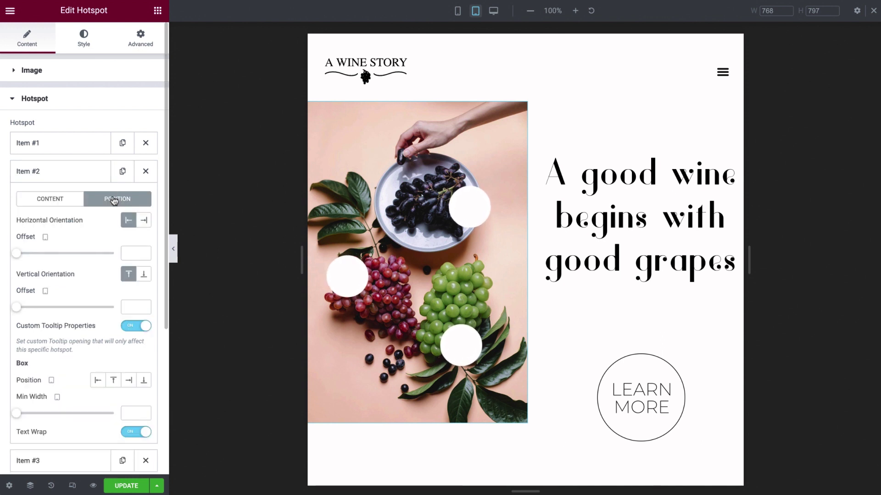
pyautogui.click(130, 382)
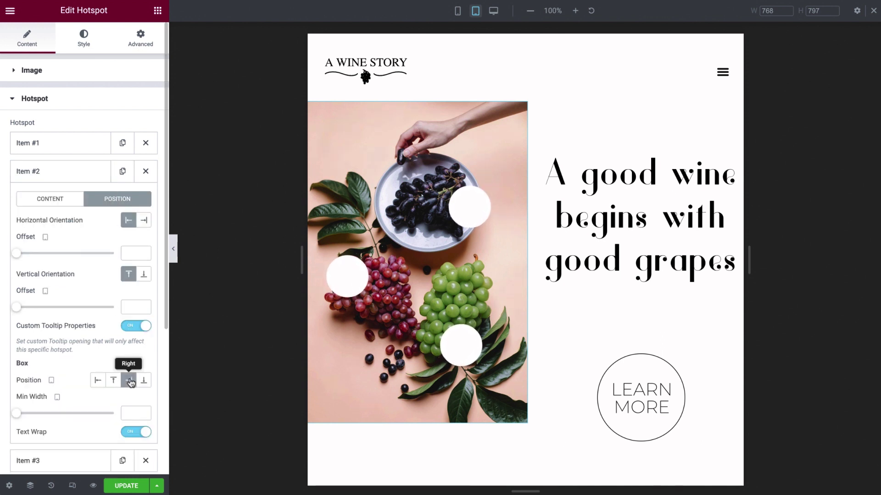
pyautogui.scroll(-4, 130, 382)
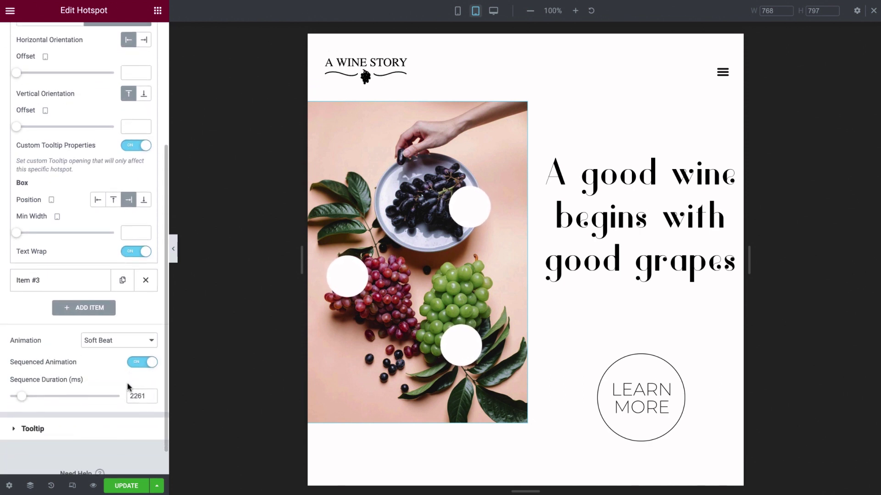
pyautogui.click(127, 429)
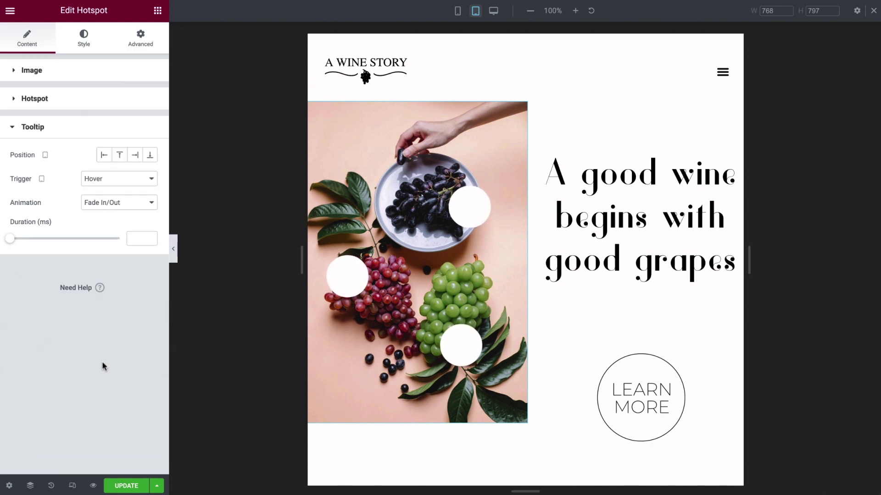
# Step: Set the tablet tooltip Trigger to Click, test it on a hotspot, then switch to mobile preview
pyautogui.click(129, 183)
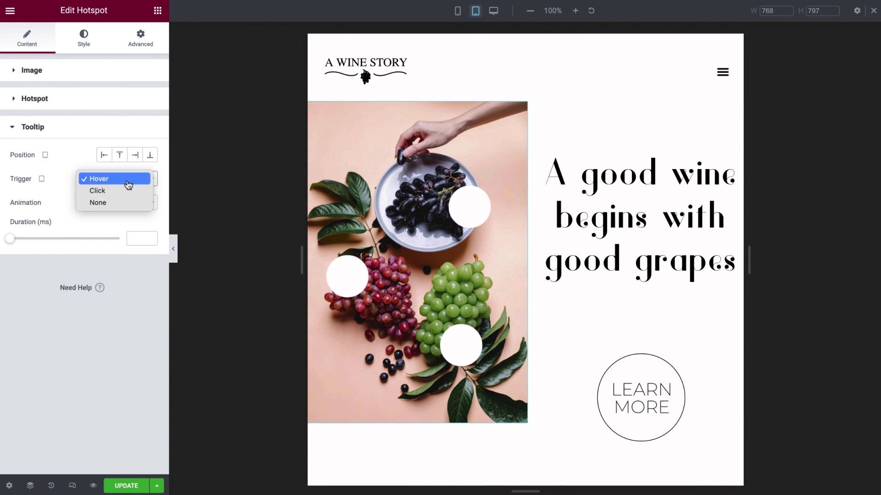
pyautogui.press('Escape')
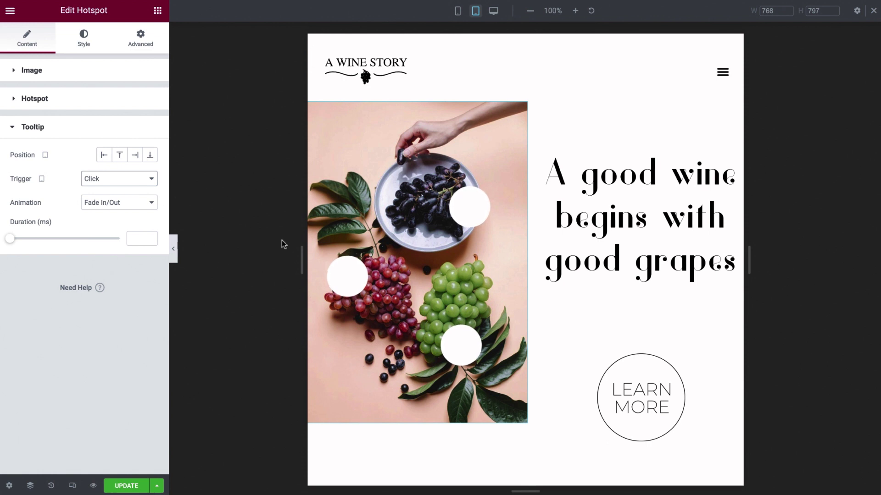
pyautogui.click(349, 276)
pyautogui.click(350, 276)
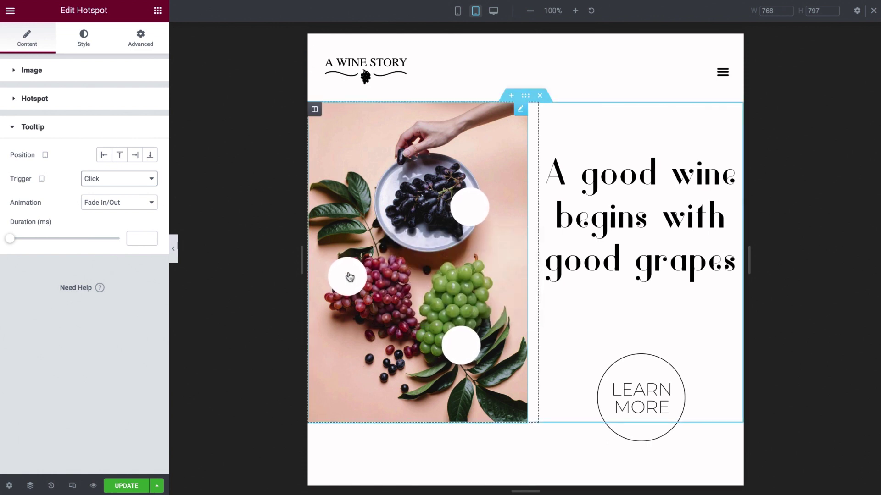
pyautogui.click(458, 13)
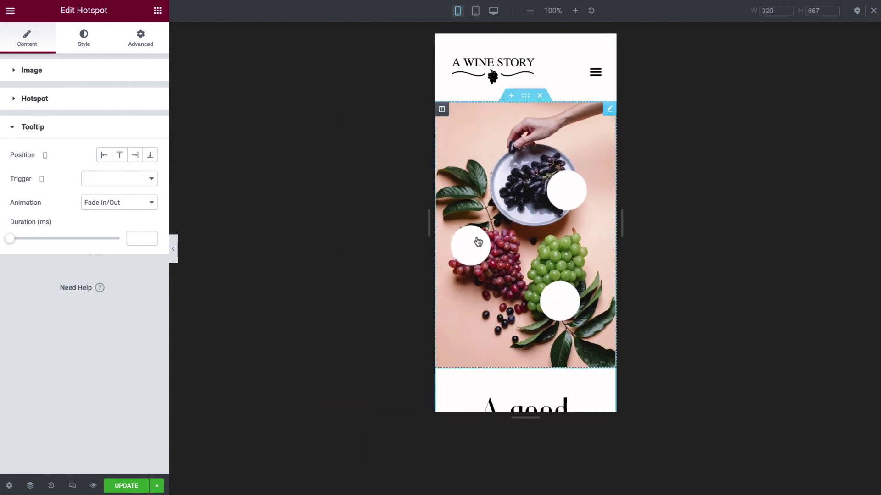
# Step: Preview the left and upper hotspot tooltips at mobile width
pyautogui.click(476, 244)
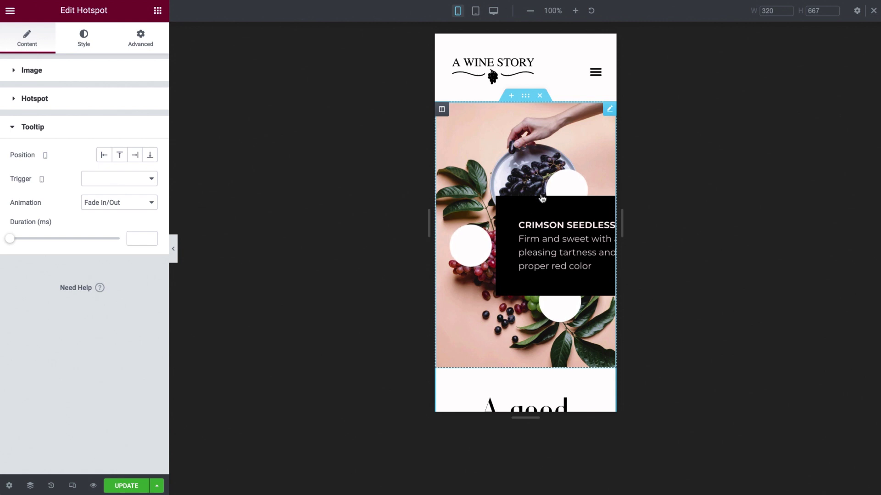
pyautogui.click(559, 189)
pyautogui.moveTo(558, 306)
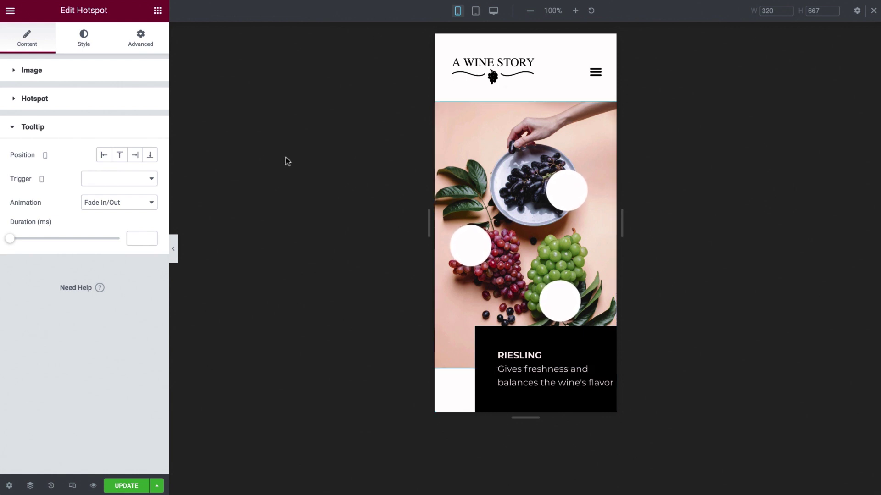
# Step: Give mobile tooltips Box Width 190 and linked Padding 25, then exit to desktop preview
pyautogui.click(84, 39)
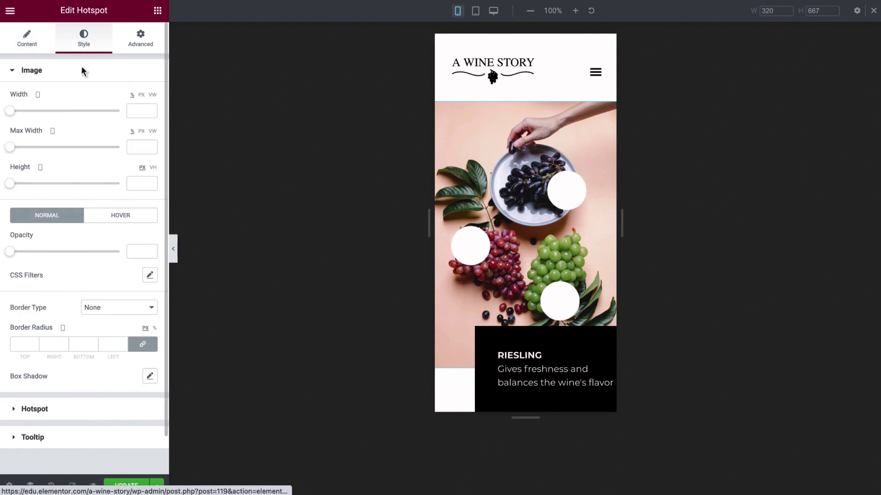
pyautogui.click(85, 438)
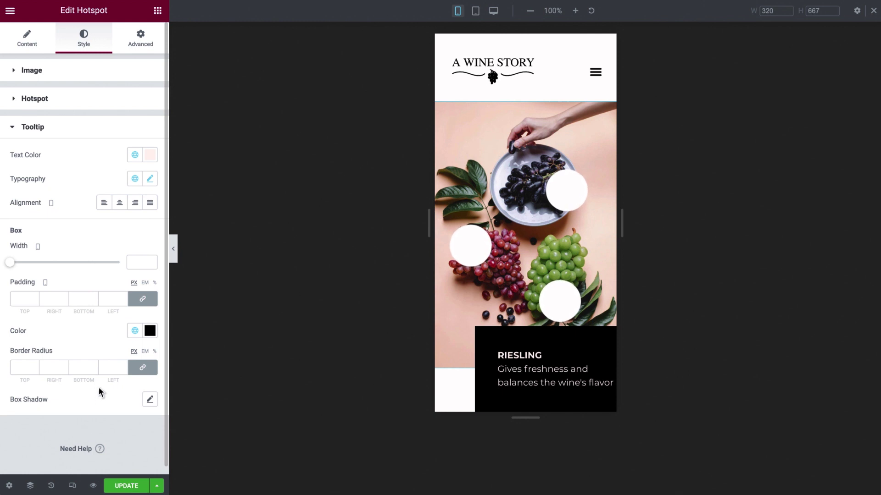
pyautogui.click(142, 262)
pyautogui.write('190')
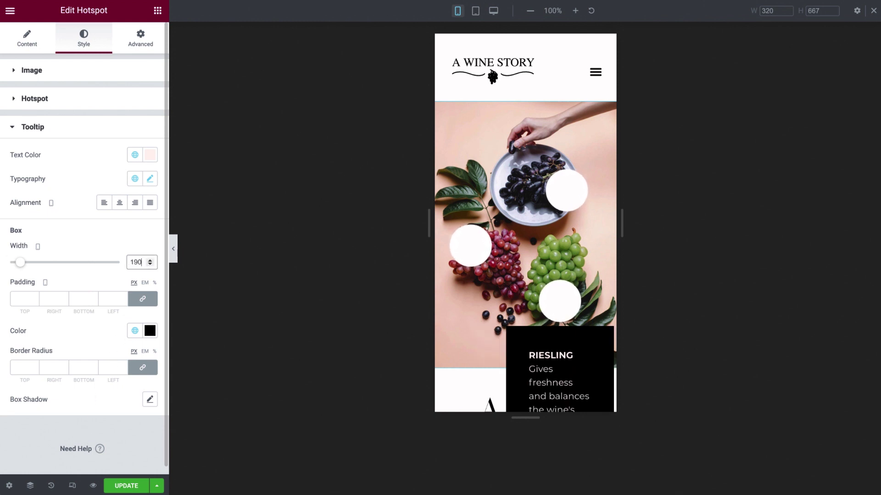
pyautogui.click(28, 300)
pyautogui.write('25')
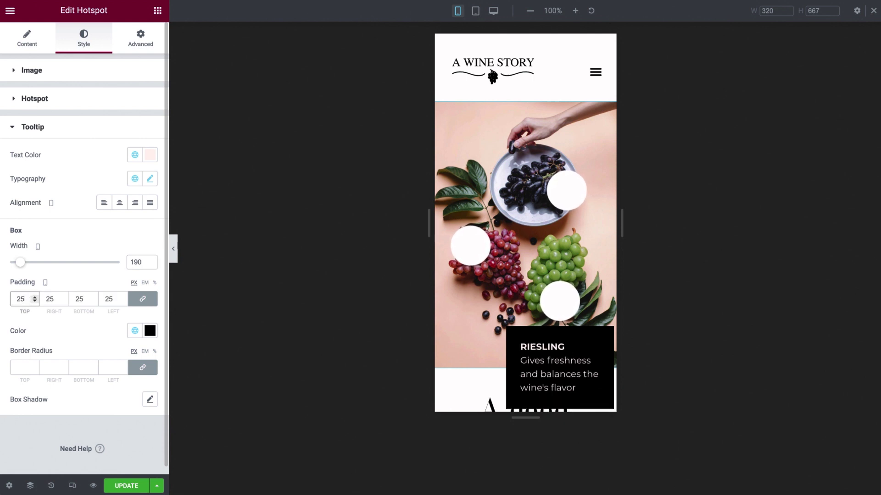
pyautogui.click(557, 306)
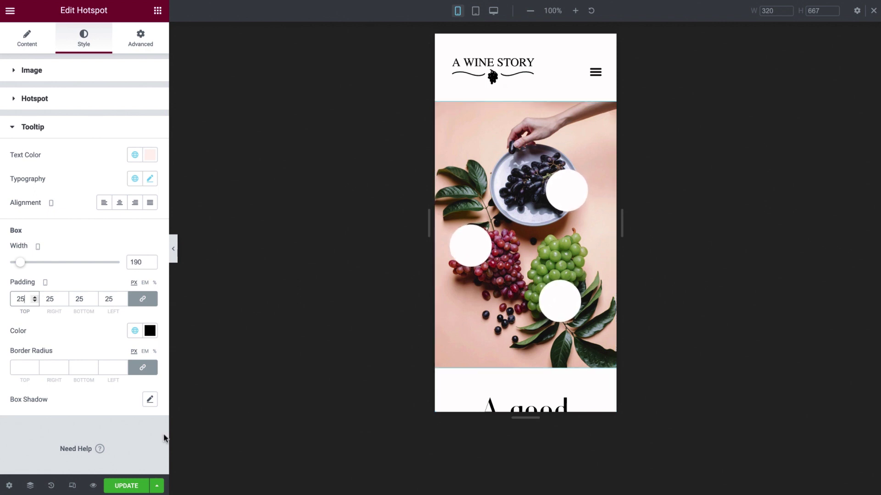
pyautogui.click(73, 486)
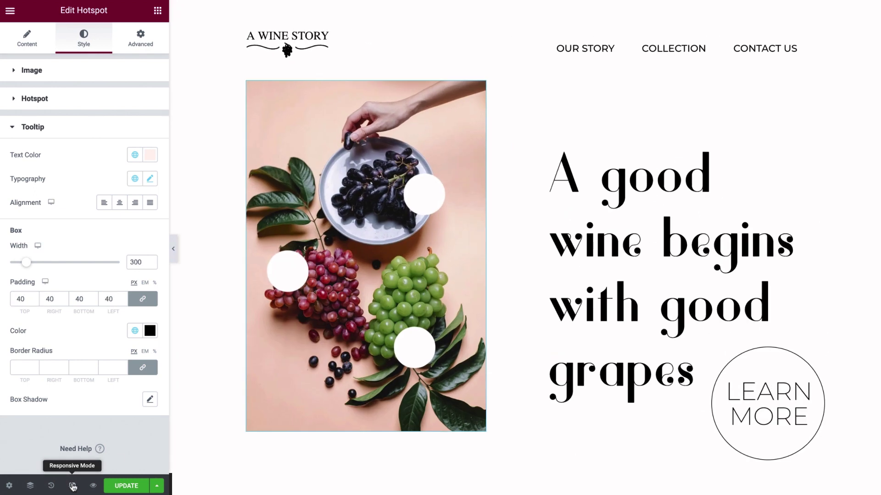